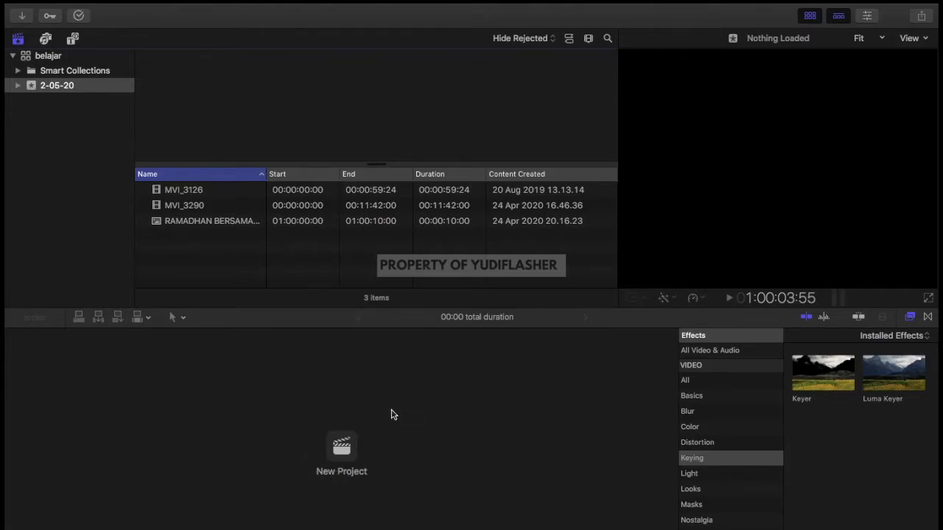
# Start a new project in event 2-05-20 and name it Aktifitas Ramadhan.
pyautogui.click(343, 450)
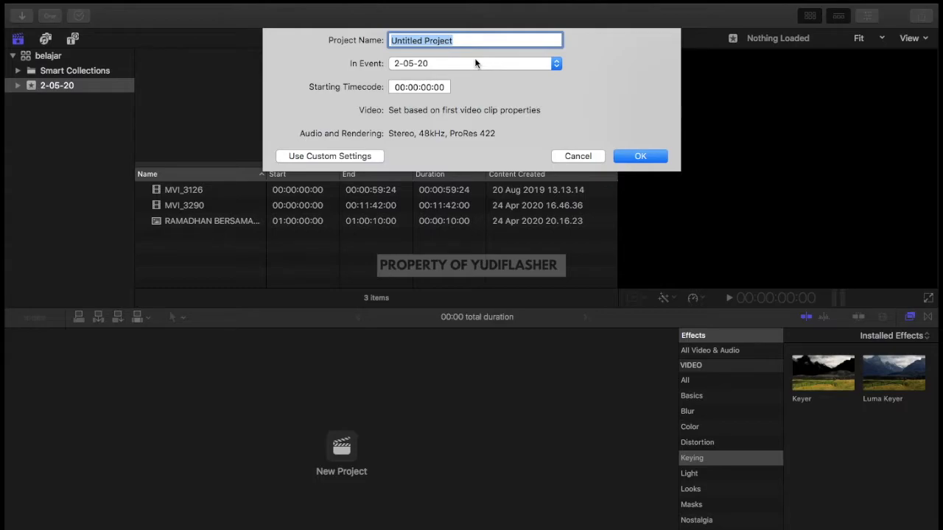
pyautogui.write('Per')
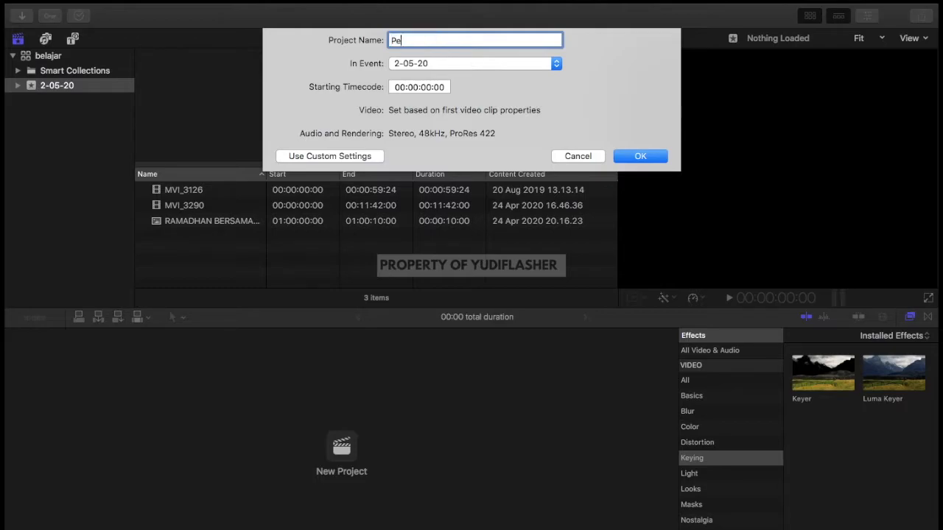
pyautogui.press('BackSpace')
pyautogui.press('BackSpace')
pyautogui.press('BackSpace')
pyautogui.write('Aktifitas Ramadhan')
# Examine the format and resolution choices in the new project's custom video settings.
pyautogui.click(338, 156)
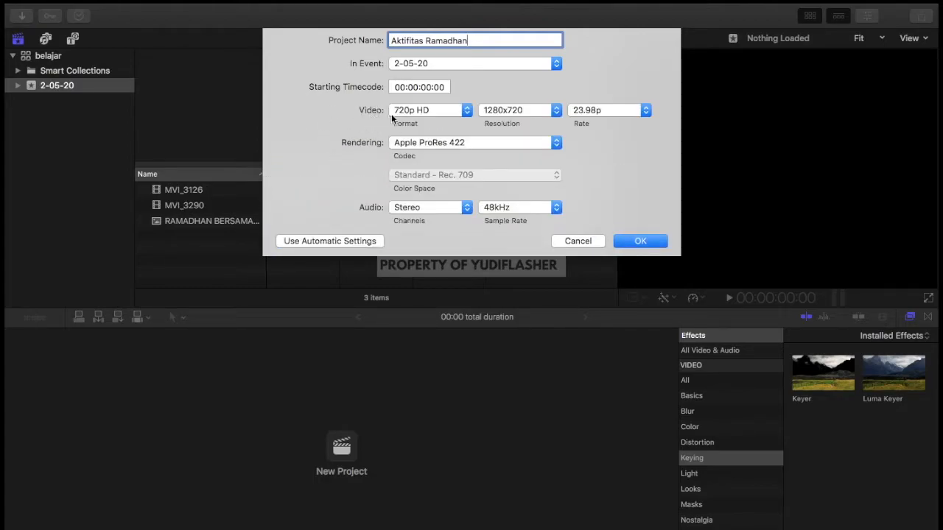
pyautogui.click(465, 111)
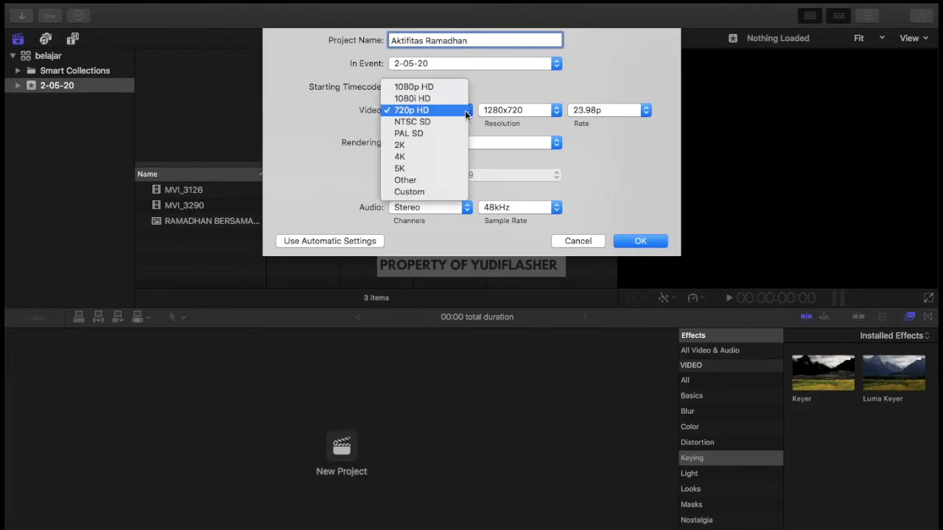
pyautogui.click(433, 111)
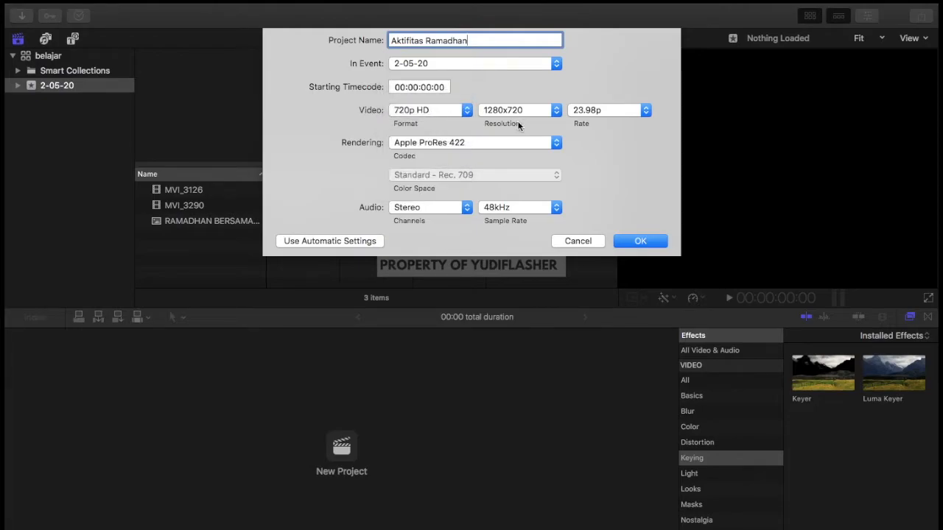
pyautogui.click(557, 110)
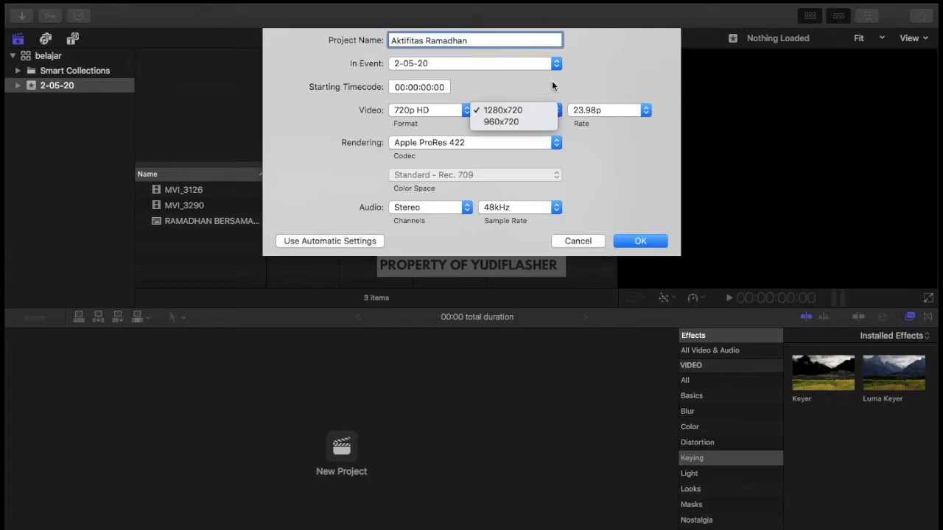
pyautogui.click(552, 82)
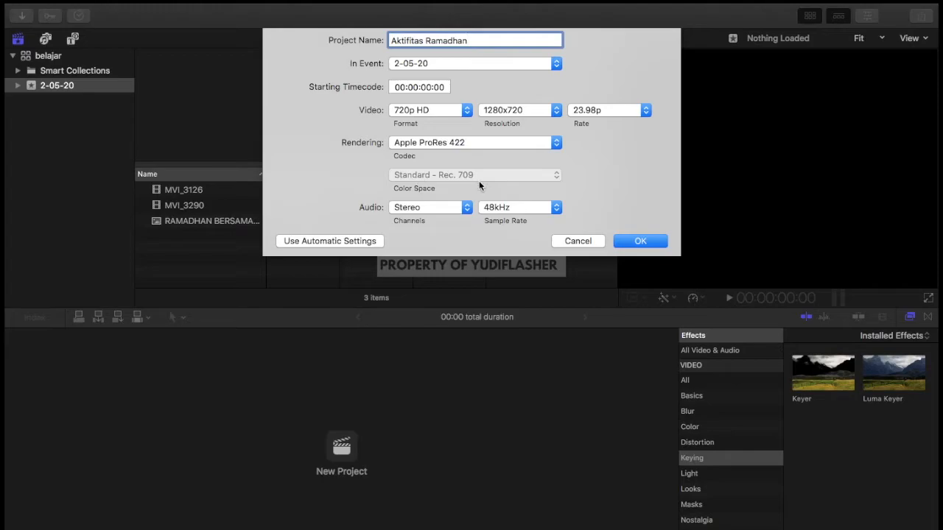
# Return the project to automatic settings based on the first video clip and create it.
pyautogui.click(324, 241)
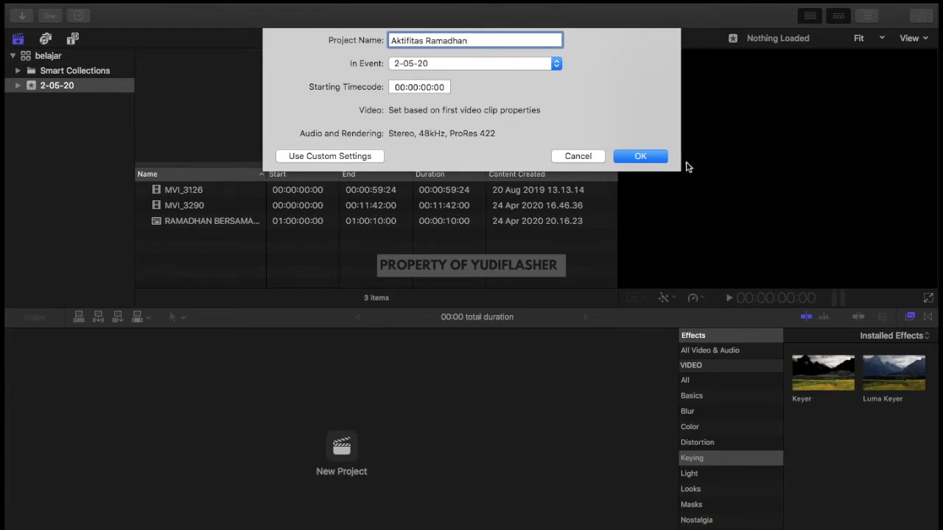
pyautogui.click(641, 156)
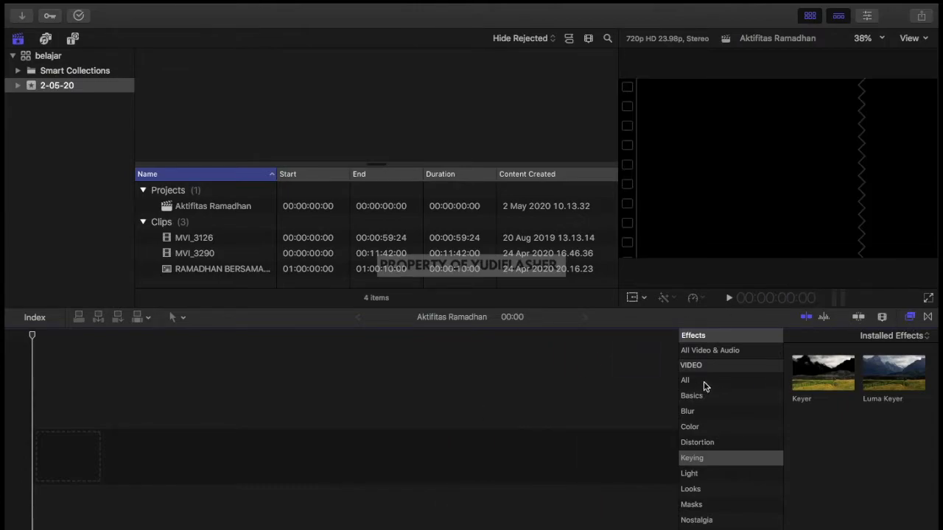
# Hide the Effects browser so that the empty timeline uses the full width.
pyautogui.click(911, 316)
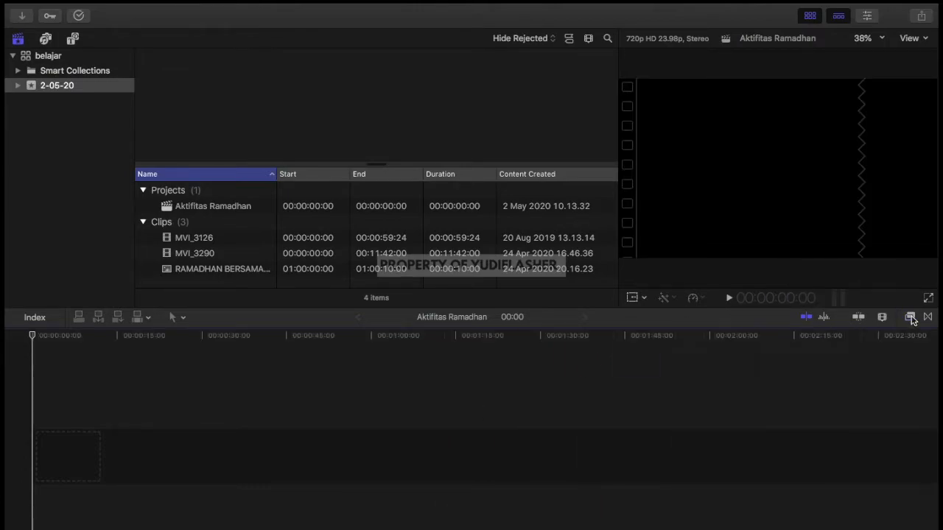
pyautogui.click(910, 316)
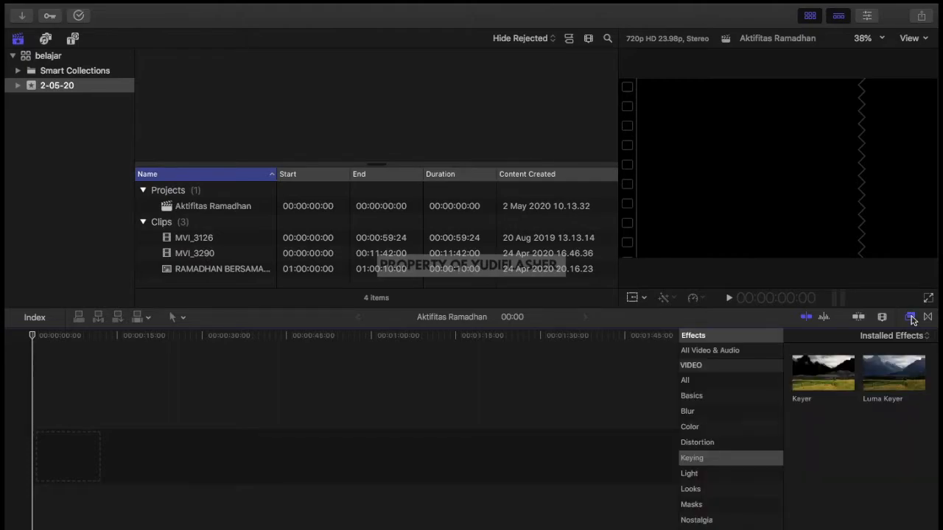
pyautogui.click(910, 317)
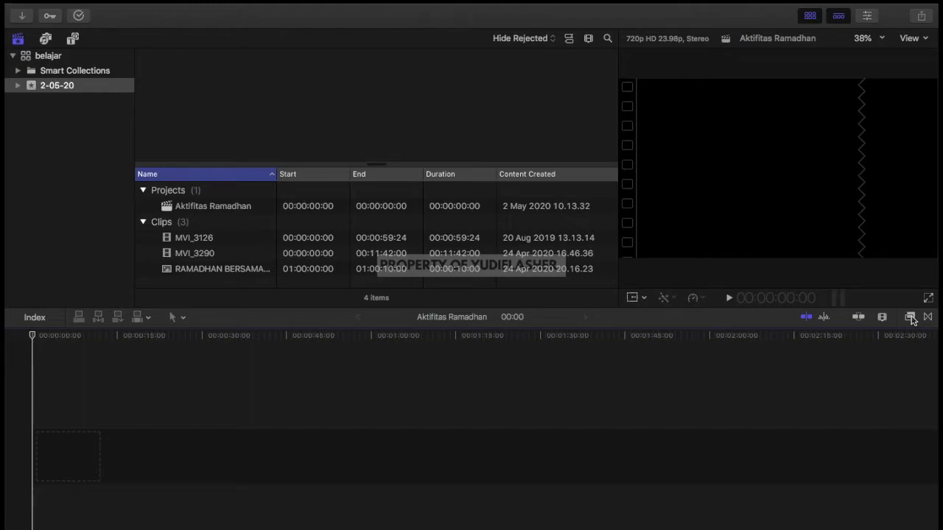
pyautogui.click(911, 317)
pyautogui.click(910, 317)
pyautogui.hscroll(1, 258, 231)
pyautogui.hscroll(-1, 259, 231)
# Add the whole MVI_3126 clip at the start of the Aktifitas Ramadhan timeline.
pyautogui.click(199, 209)
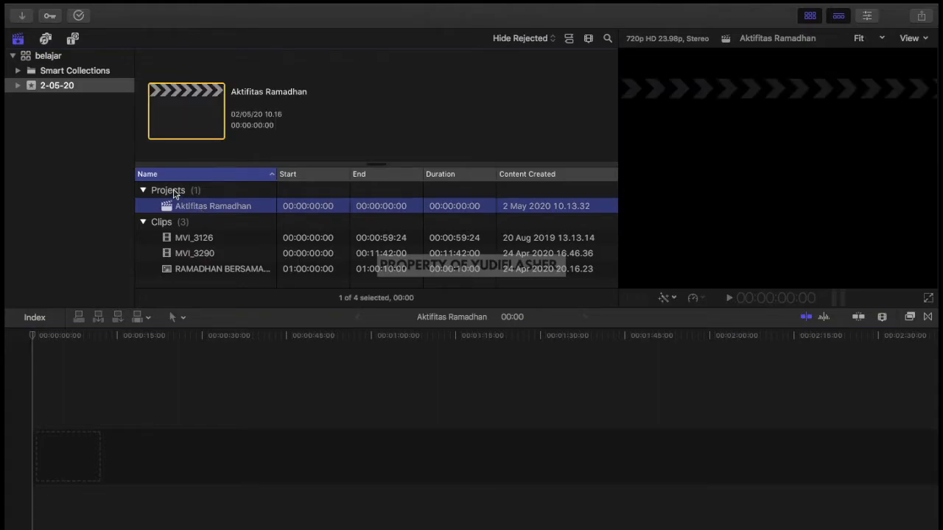
pyautogui.click(175, 193)
pyautogui.click(198, 208)
pyautogui.click(209, 238)
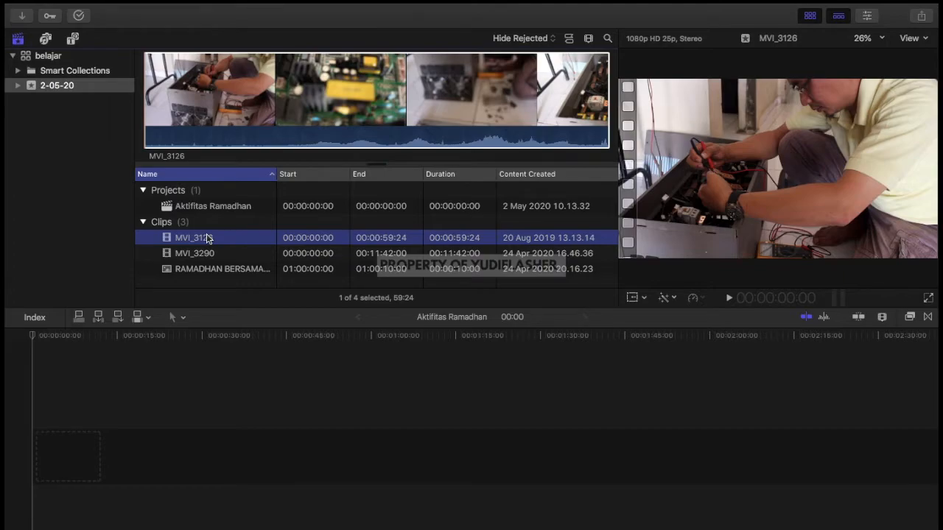
pyautogui.click(217, 108)
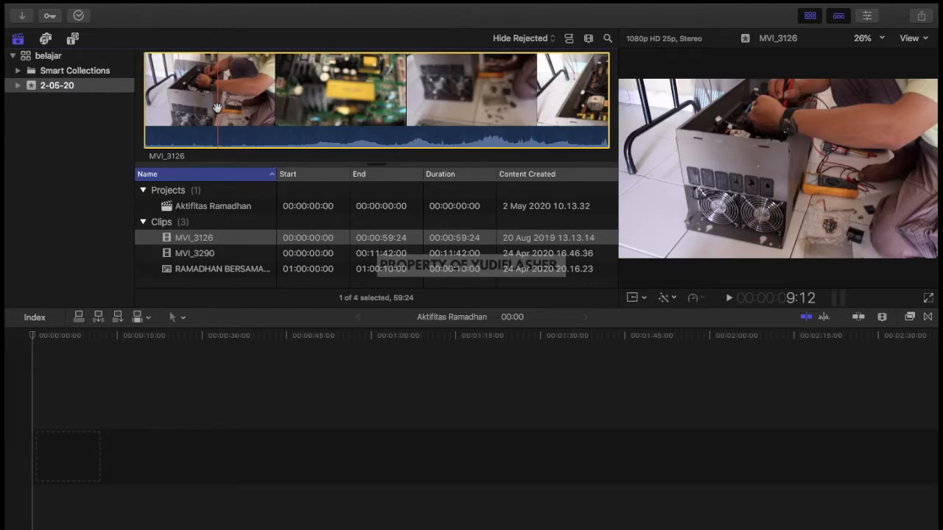
pyautogui.moveTo(220, 108); pyautogui.dragTo(42, 460)
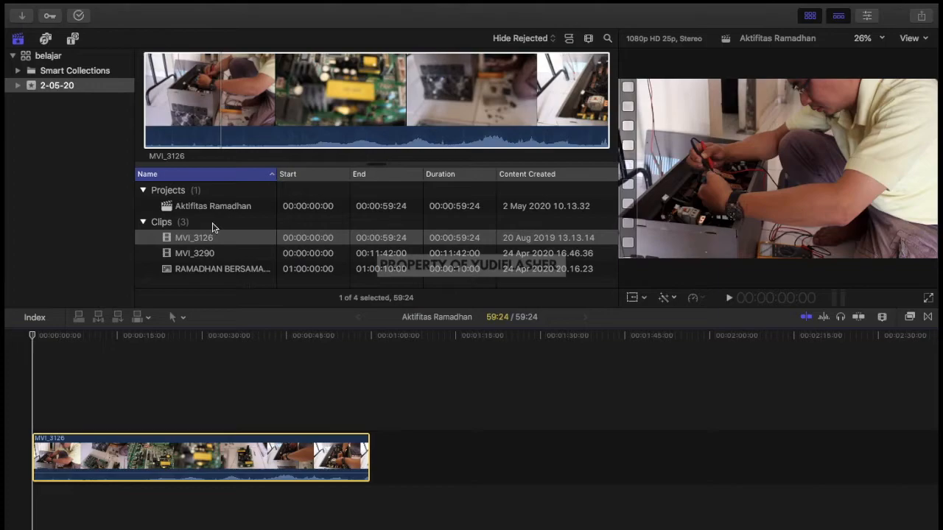
# Append the MVI_3290 clip directly after MVI_3126 in the timeline.
pyautogui.click(210, 255)
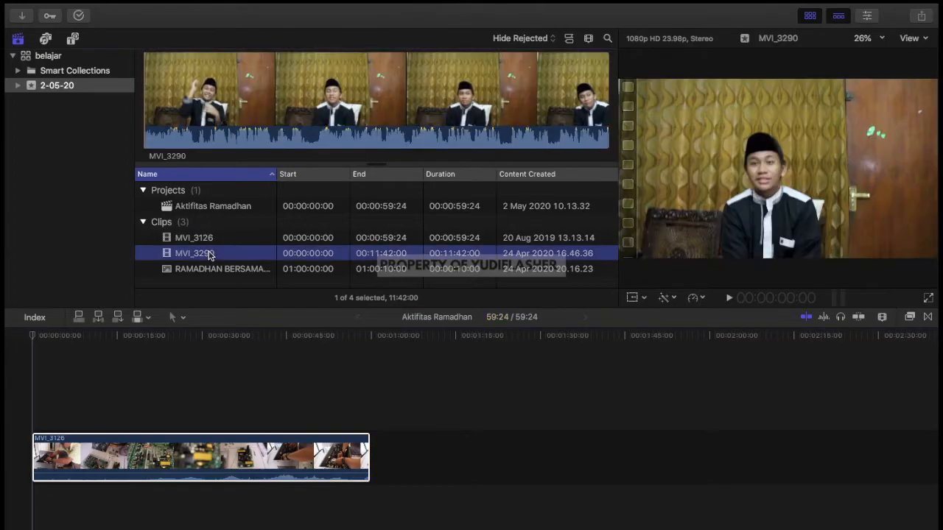
pyautogui.moveTo(210, 255); pyautogui.dragTo(372, 463)
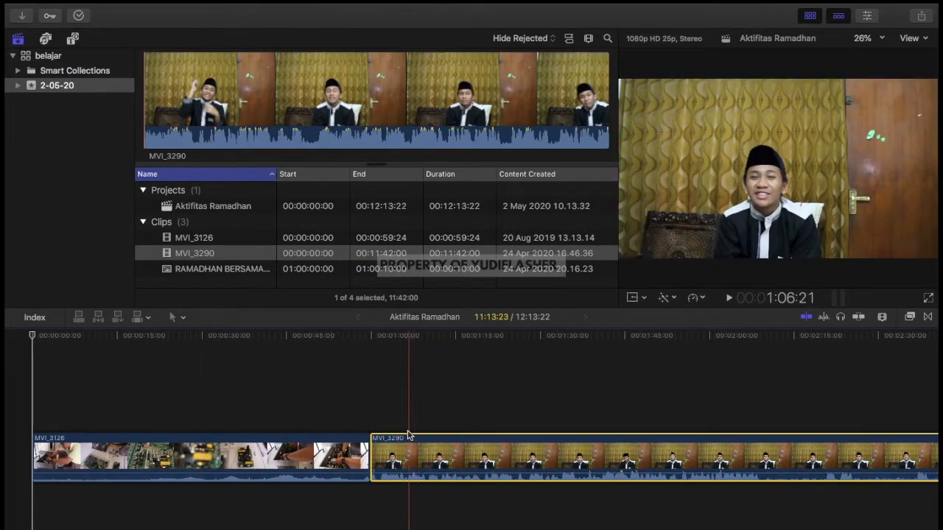
pyautogui.moveTo(430, 462); pyautogui.dragTo(635, 461)
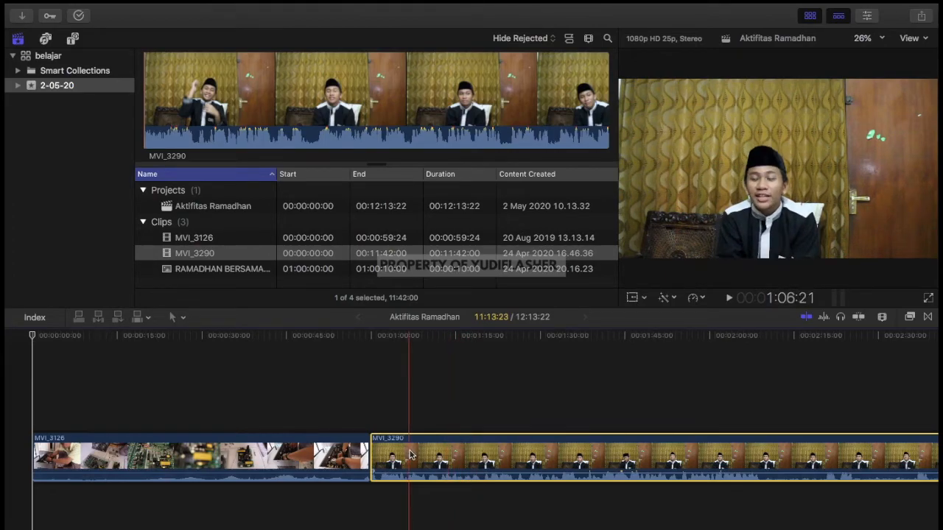
pyautogui.moveTo(411, 454); pyautogui.dragTo(480, 448)
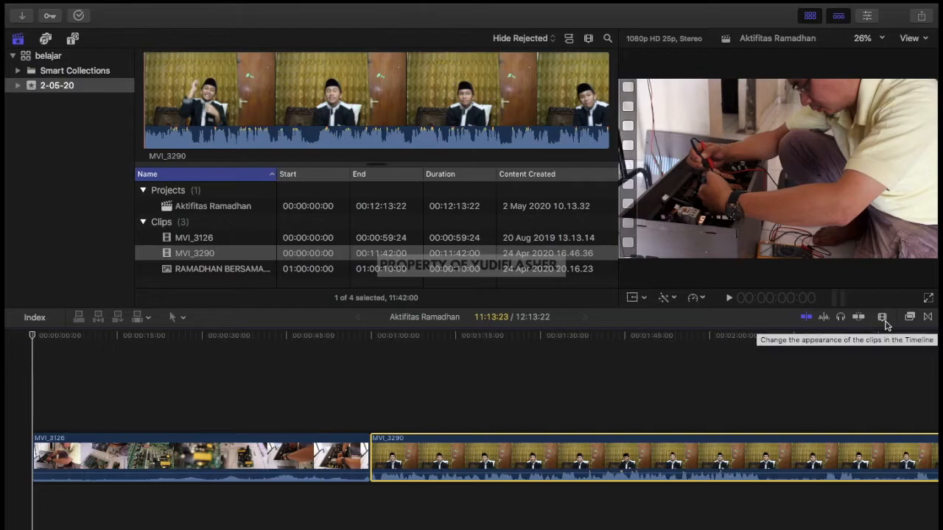
# Reduce the timeline zoom level in the clip appearance settings until both clips fit in view.
pyautogui.click(882, 322)
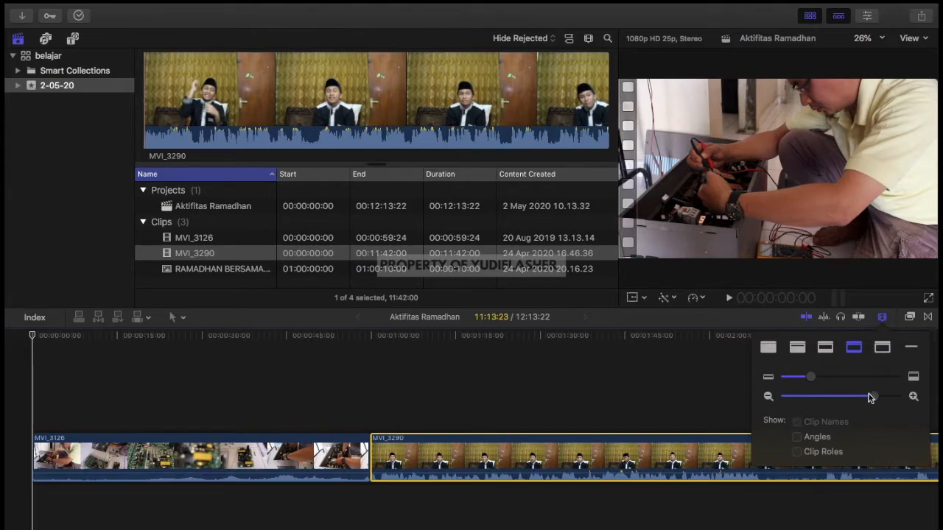
pyautogui.click(683, 374)
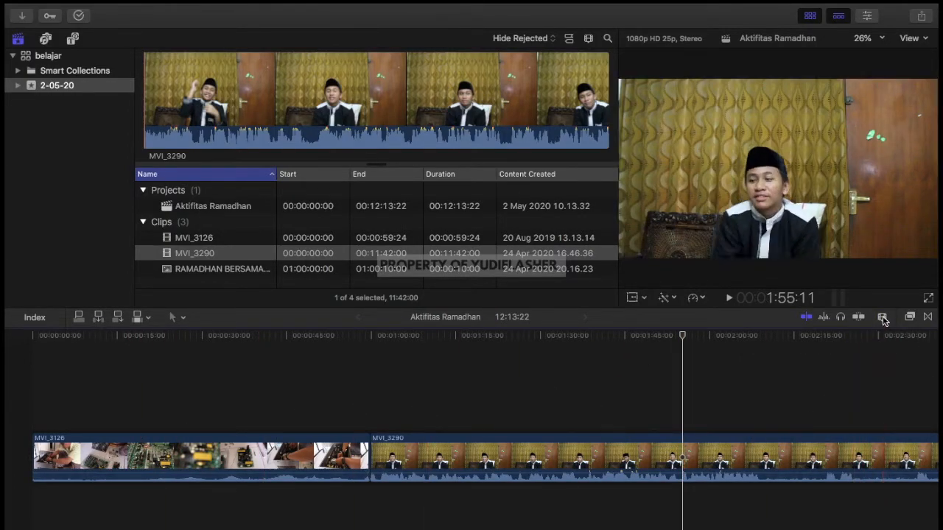
pyautogui.click(883, 318)
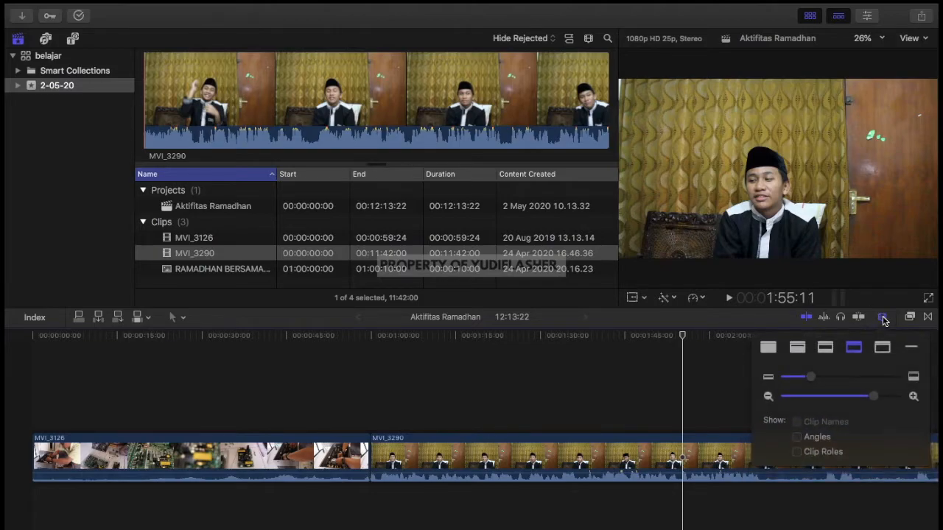
pyautogui.moveTo(874, 400); pyautogui.dragTo(845, 404)
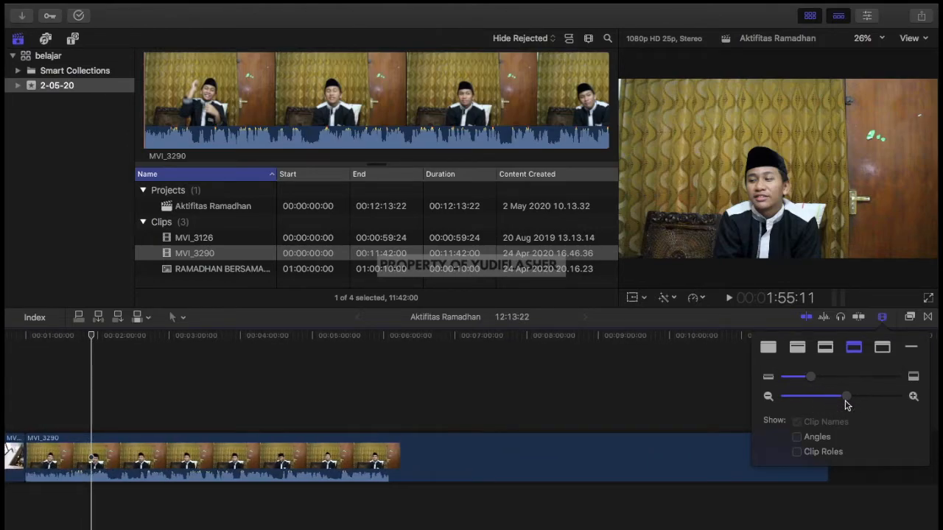
pyautogui.click(707, 379)
pyautogui.hscroll(-5, 707, 379)
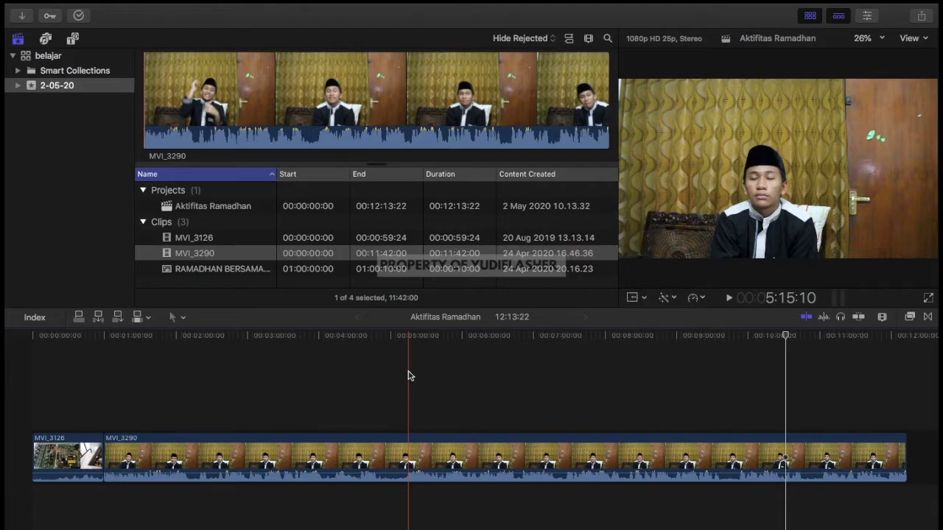
# Examine the timeline clips at several magnifications, from a close view of MVI_3290 to the full sequence.
pyautogui.press('super+minus')
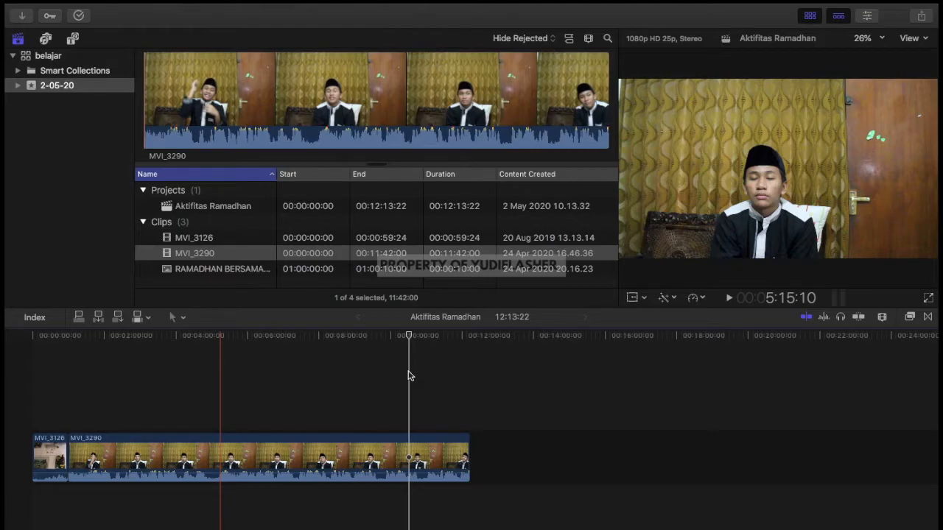
pyautogui.press('super+equal')
pyautogui.press('super+minus')
pyautogui.press('super+equal')
pyautogui.press('super+equal')
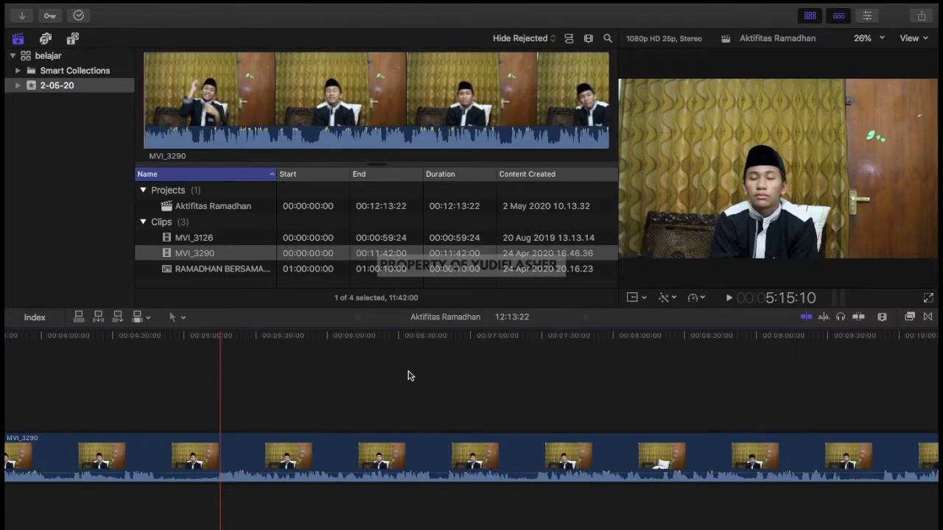
pyautogui.press('super+minus')
pyautogui.press('super+minus')
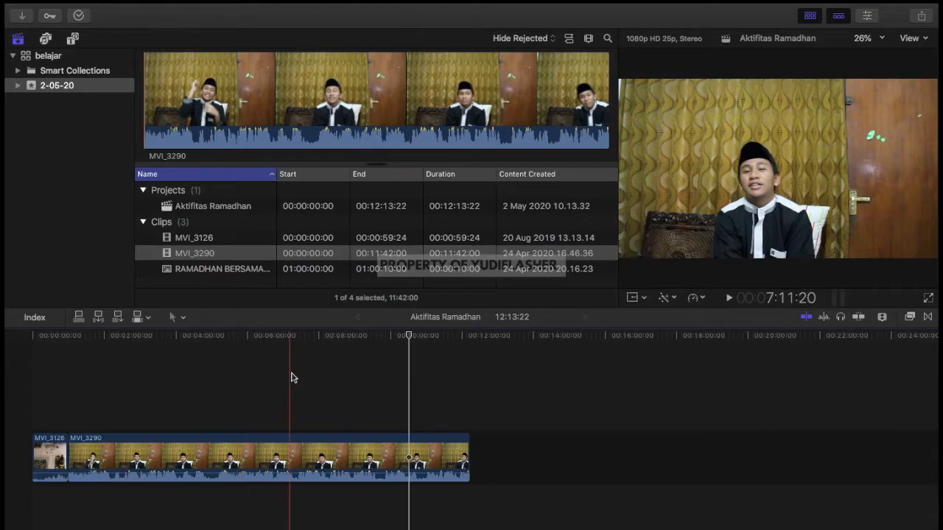
pyautogui.scroll(-5, 283, 392)
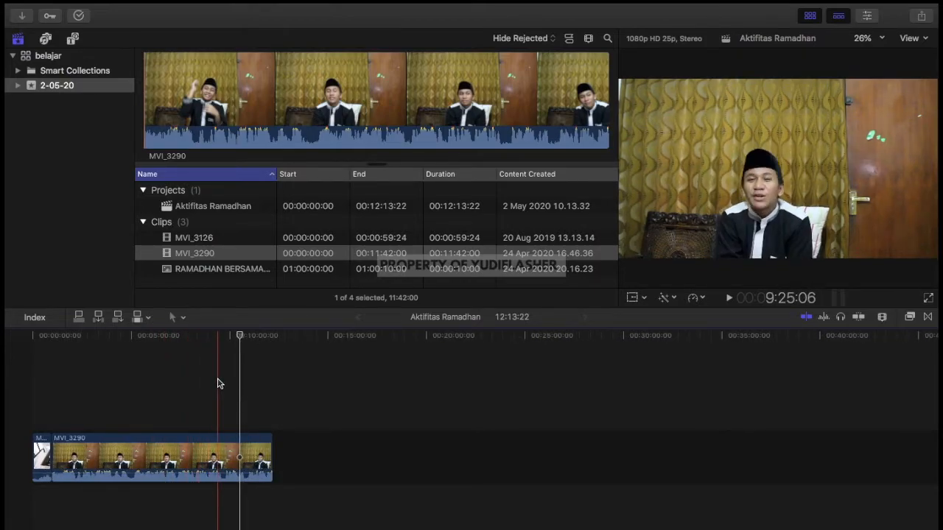
pyautogui.scroll(10, 181, 391)
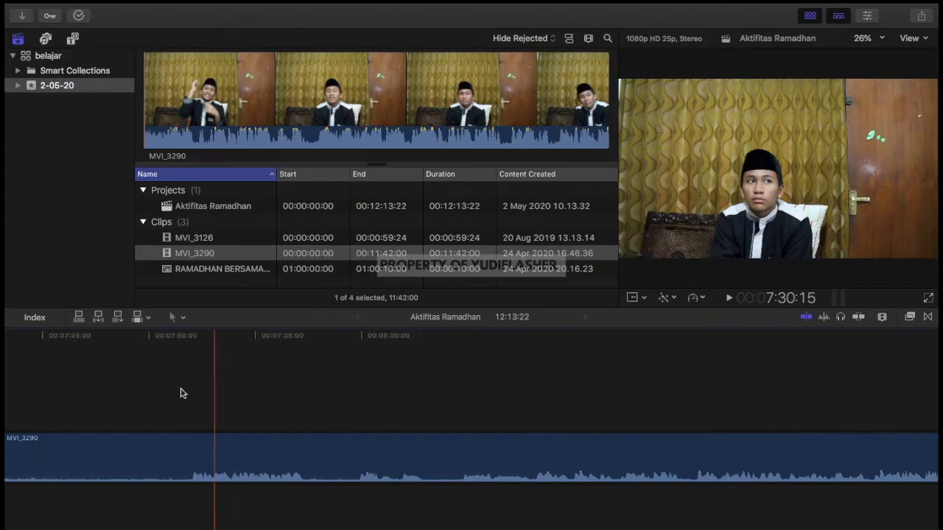
pyautogui.scroll(-6, 182, 393)
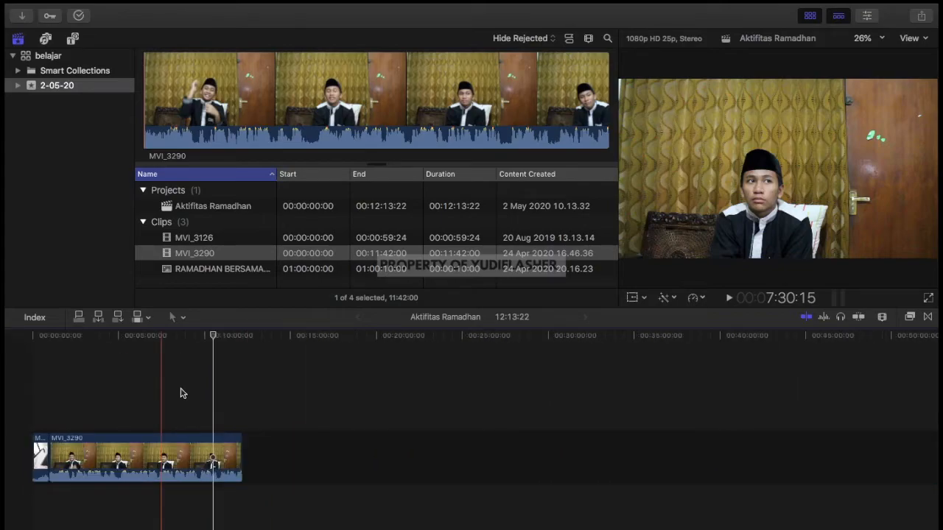
pyautogui.scroll(8, 181, 393)
pyautogui.scroll(-3, 181, 394)
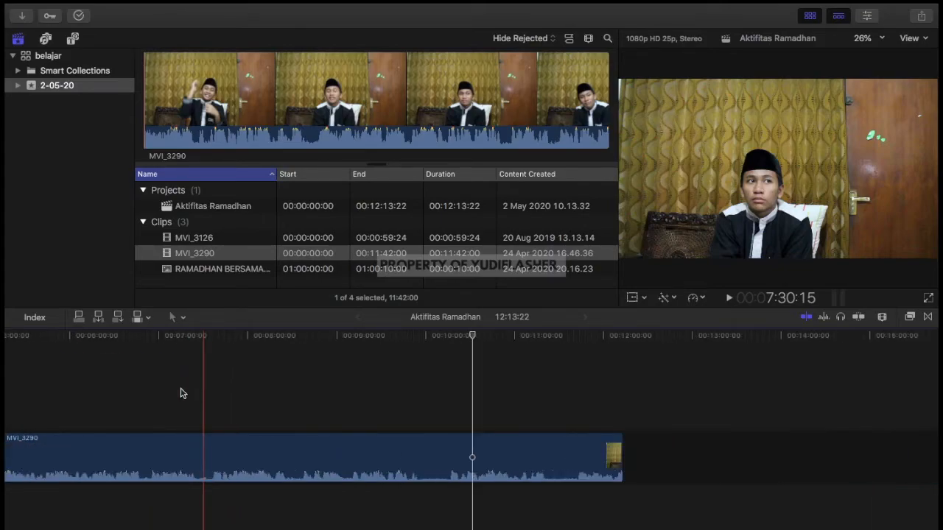
pyautogui.scroll(-4, 148, 408)
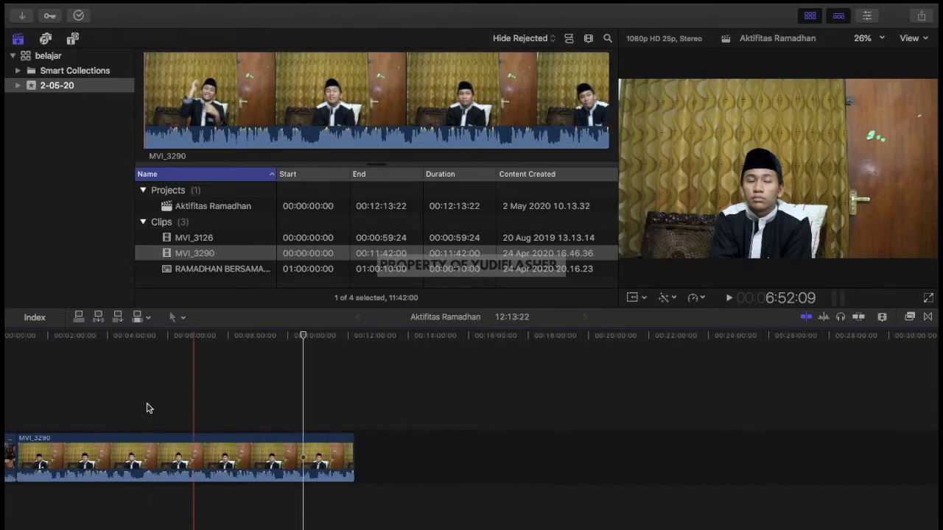
pyautogui.scroll(1, 148, 408)
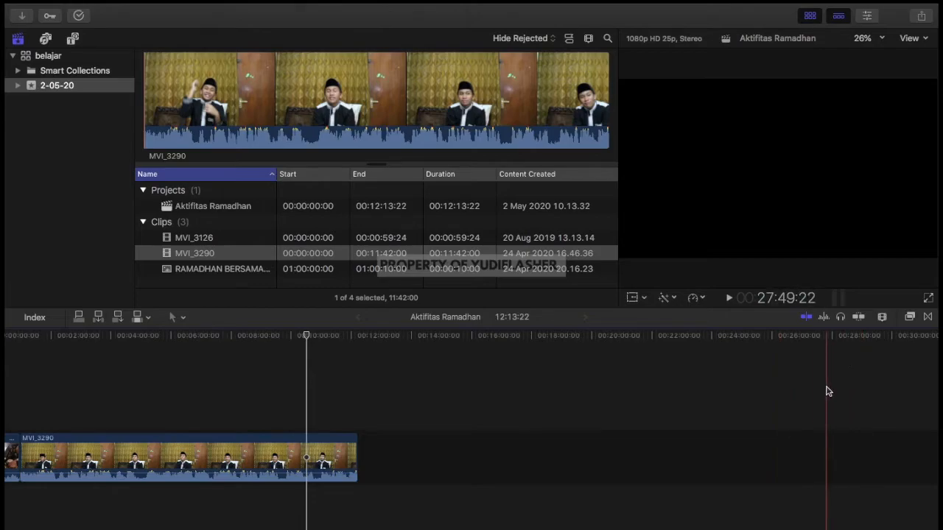
# Enlarge the timeline zoom slightly and compare the clip display styles, from waveform only through filmstrip only to clip names only.
pyautogui.click(882, 317)
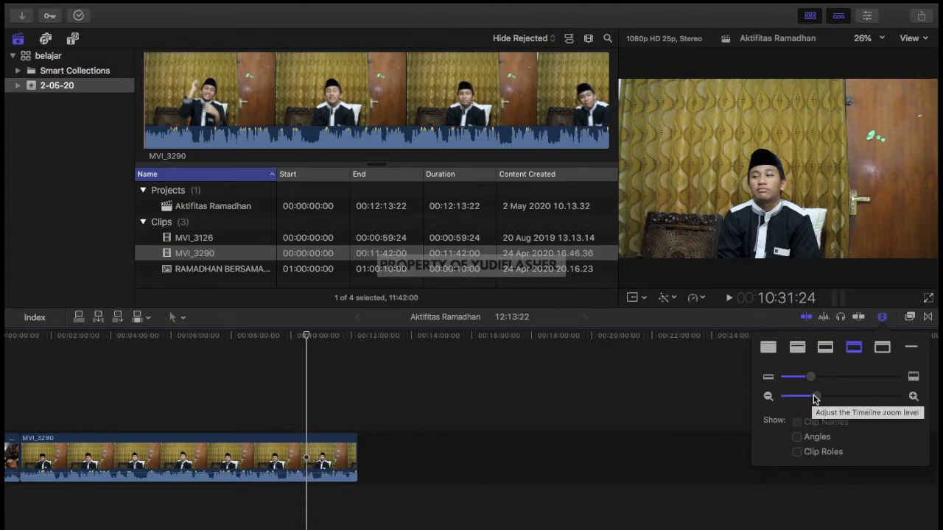
pyautogui.moveTo(820, 398); pyautogui.dragTo(846, 400)
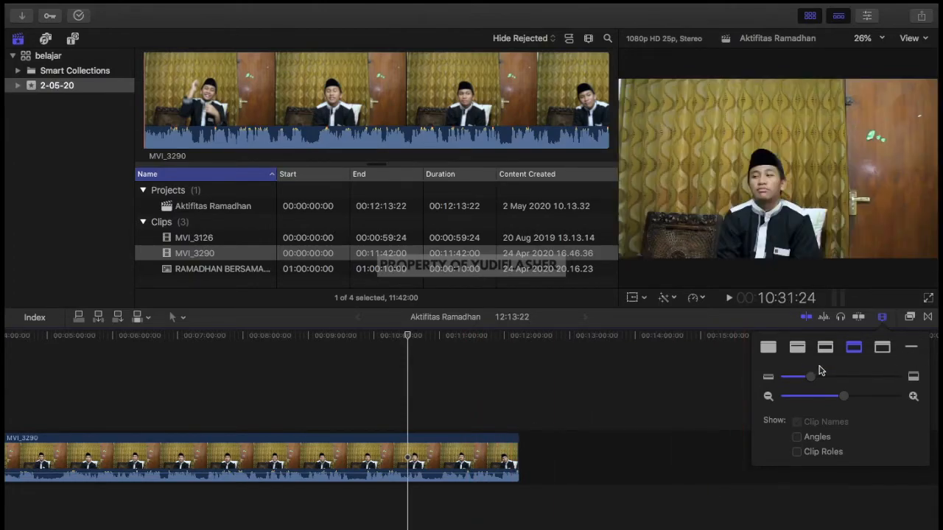
pyautogui.click(768, 347)
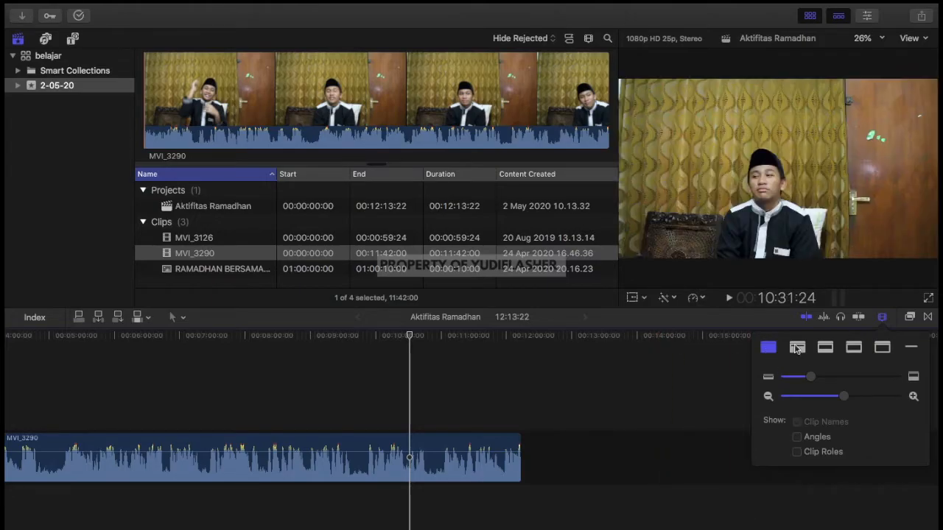
pyautogui.click(797, 349)
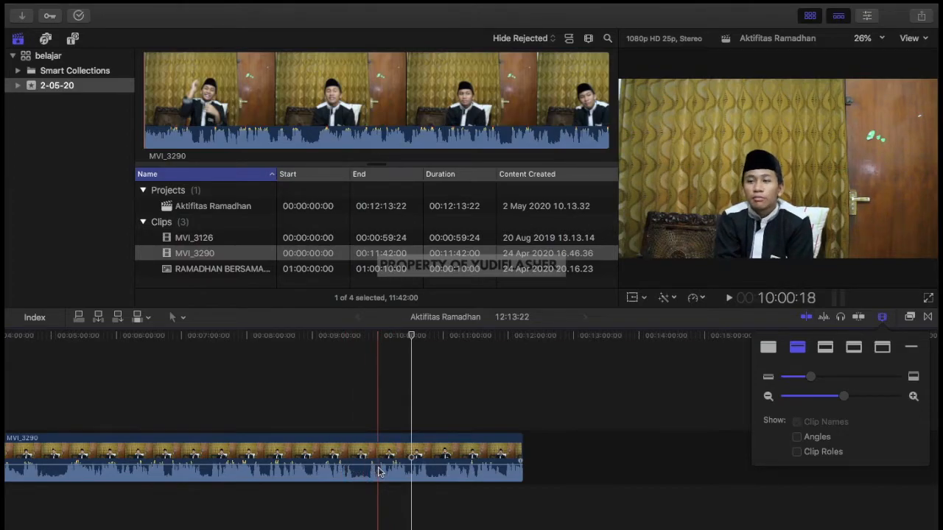
pyautogui.click(826, 348)
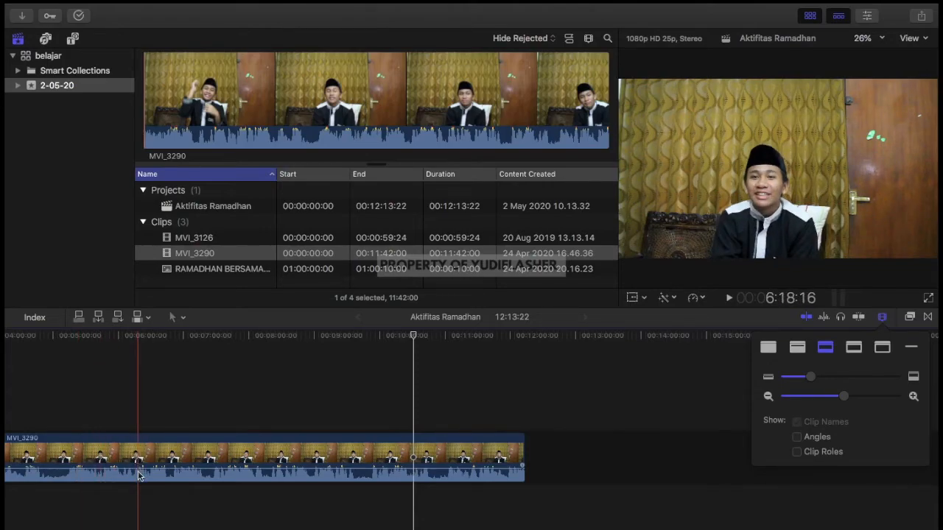
pyautogui.click(854, 348)
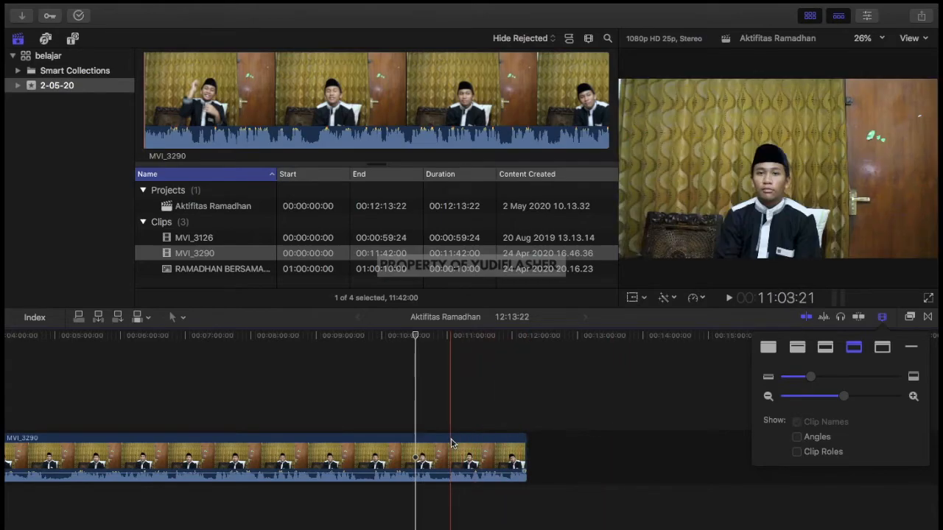
pyautogui.click(881, 348)
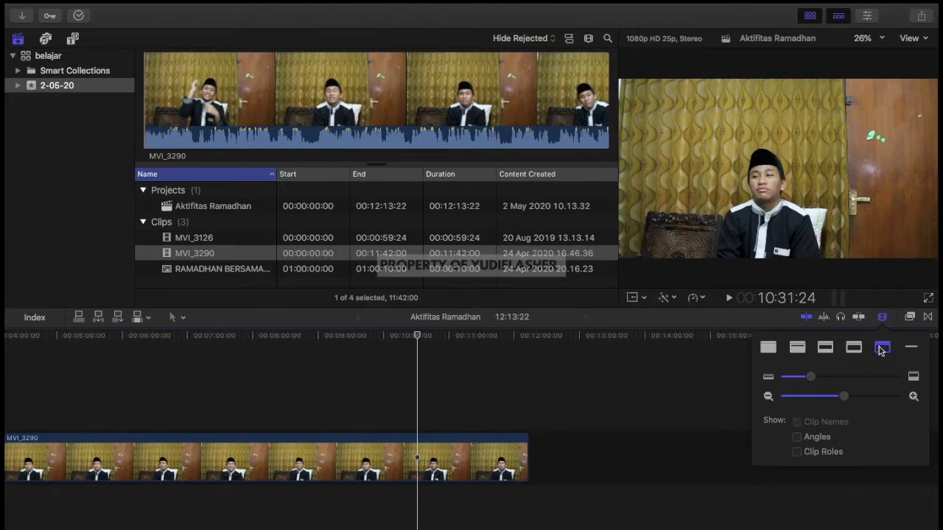
pyautogui.click(855, 348)
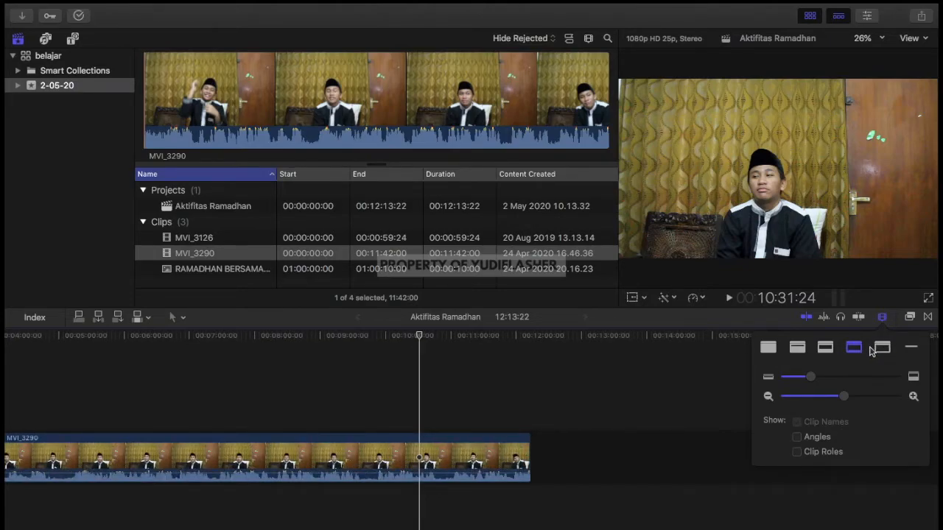
pyautogui.click(881, 347)
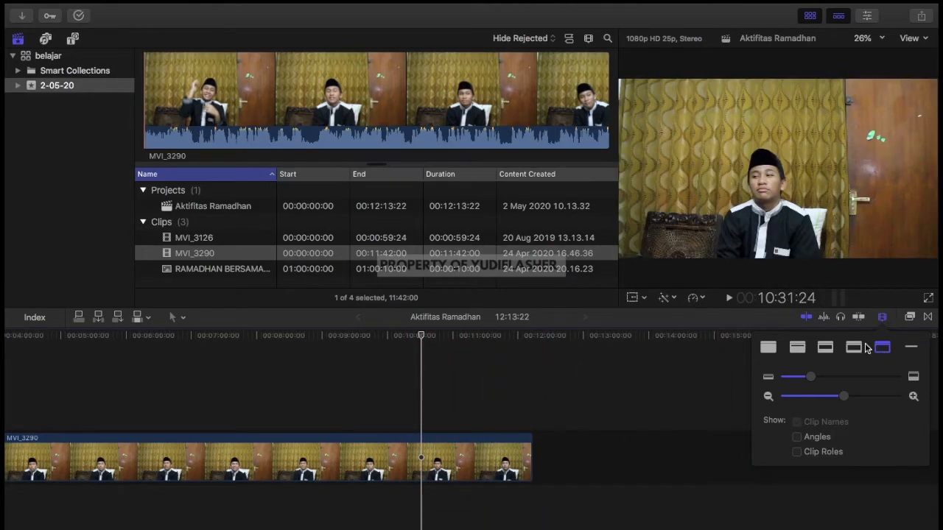
pyautogui.click(911, 351)
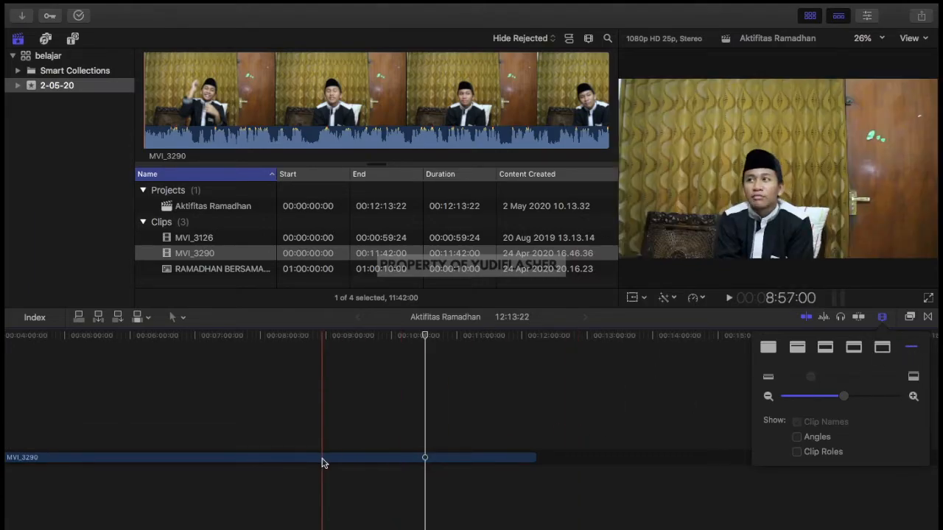
# Lift MVI_3290 out of the main storyline and connect it above MVI_3126 near the start of the timeline.
pyautogui.hscroll(-5, 335, 464)
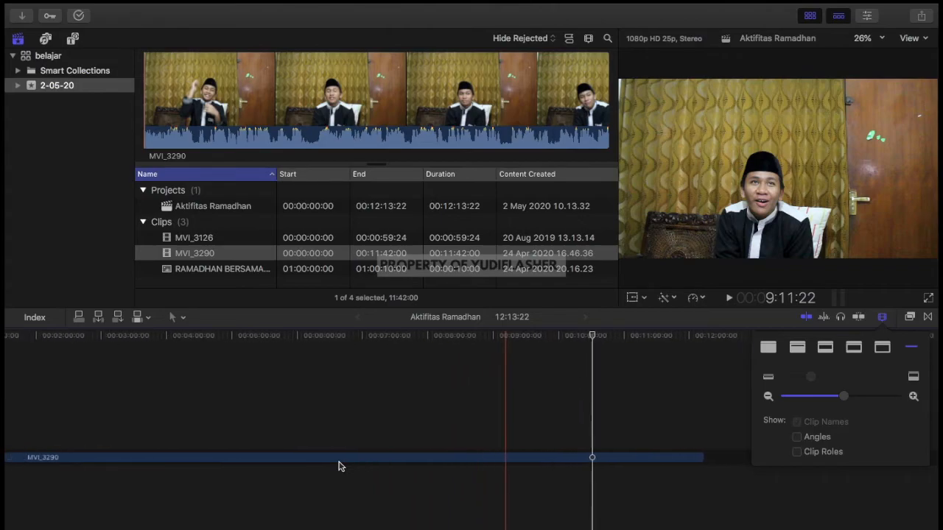
pyautogui.hscroll(-3, 338, 465)
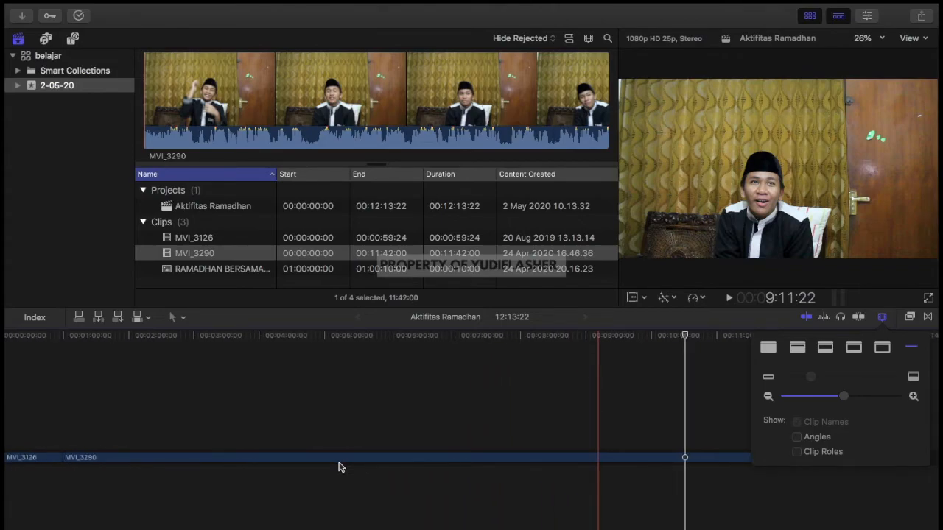
pyautogui.press('super+minus')
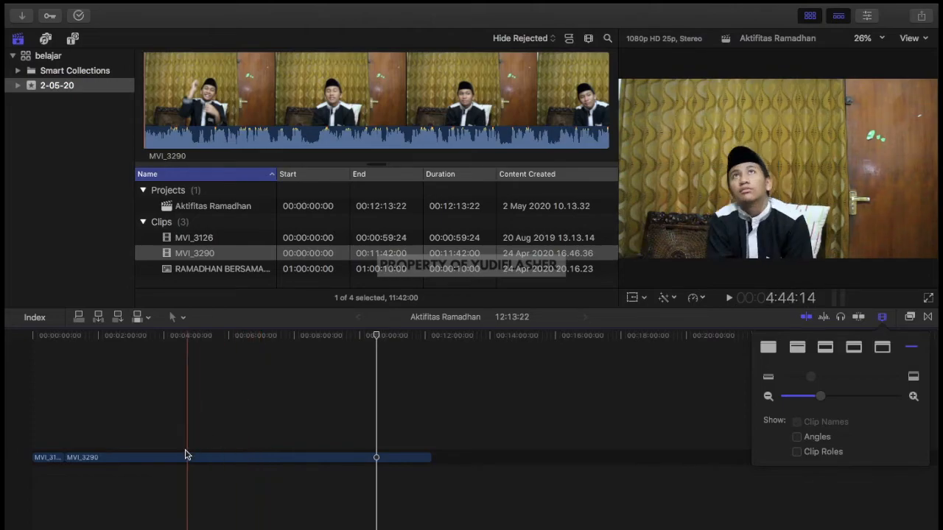
pyautogui.moveTo(184, 462); pyautogui.dragTo(155, 441)
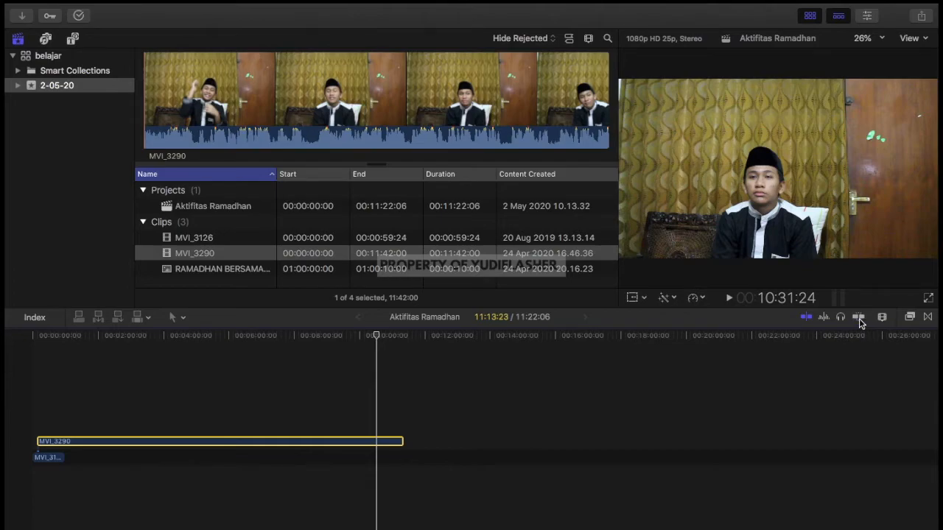
# Compare the stacked clips in the equal filmstrip-and-waveform and names-only styles, and return MVI_3290 to the main storyline after MVI_3126.
pyautogui.click(883, 318)
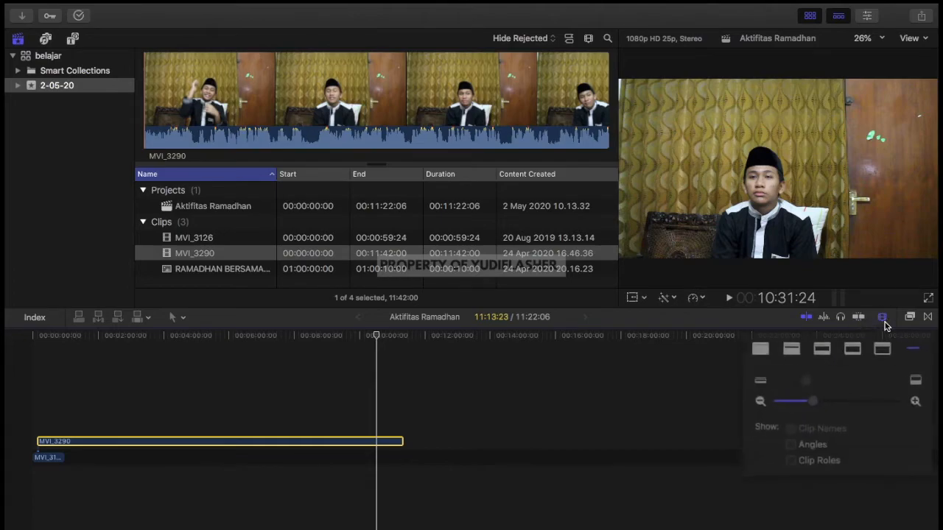
pyautogui.click(826, 348)
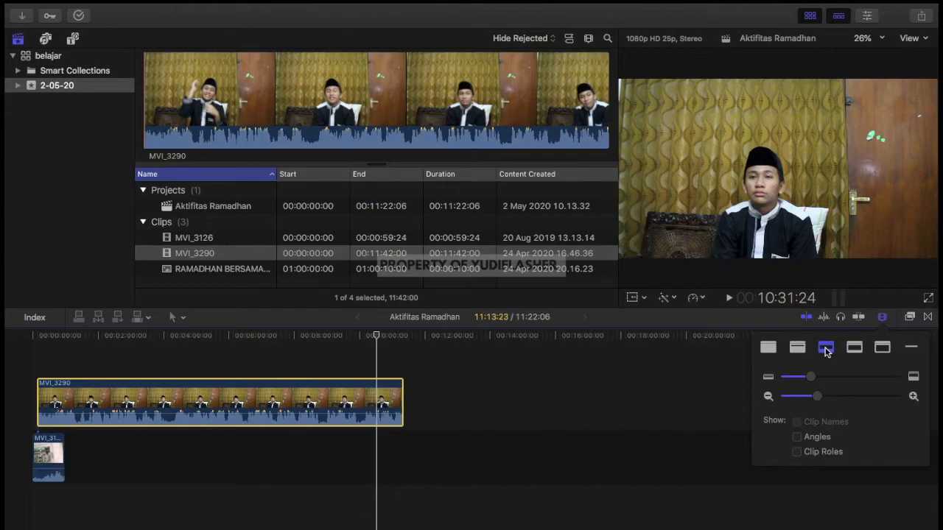
pyautogui.hscroll(1, 608, 464)
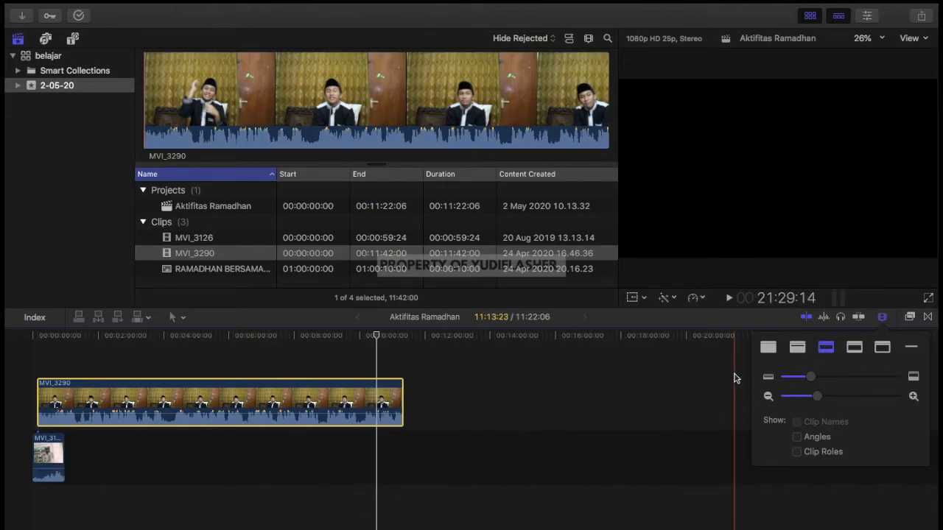
pyautogui.click(911, 349)
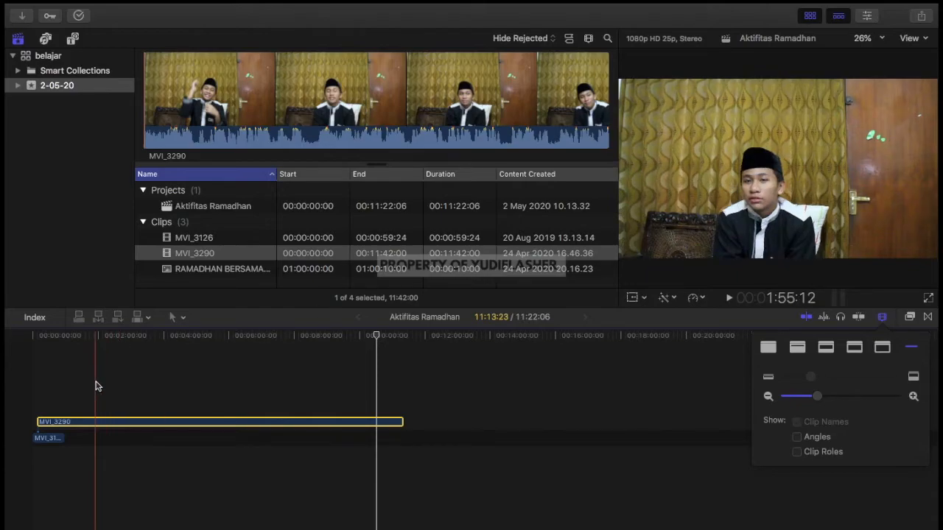
pyautogui.moveTo(83, 419); pyautogui.dragTo(134, 434)
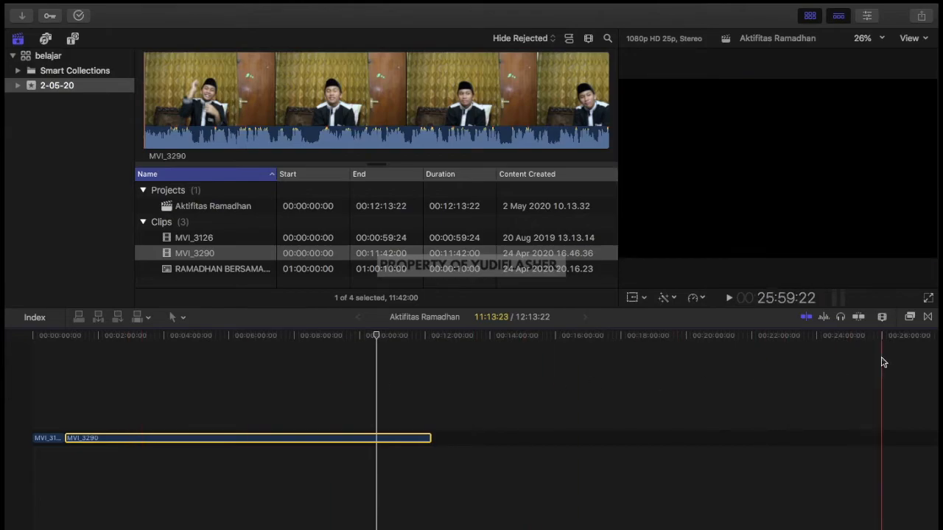
# Set the timeline clips to the display style with equally sized filmstrips and waveforms, and close the clip appearance settings.
pyautogui.click(882, 317)
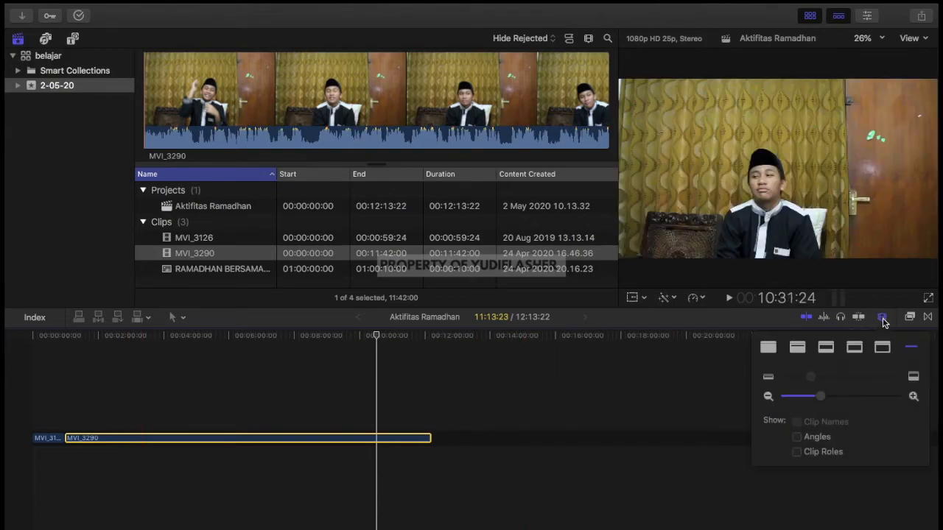
pyautogui.click(800, 349)
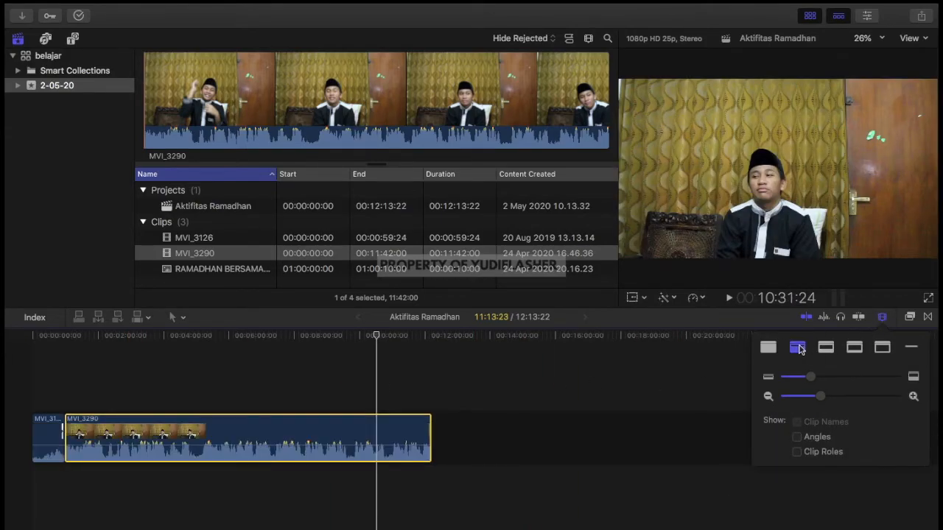
pyautogui.click(826, 349)
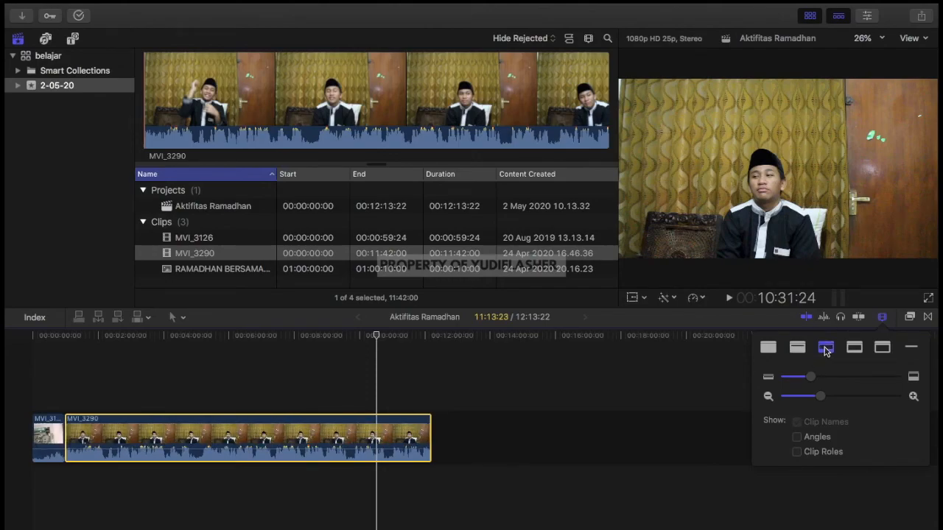
pyautogui.scroll(2, 478, 415)
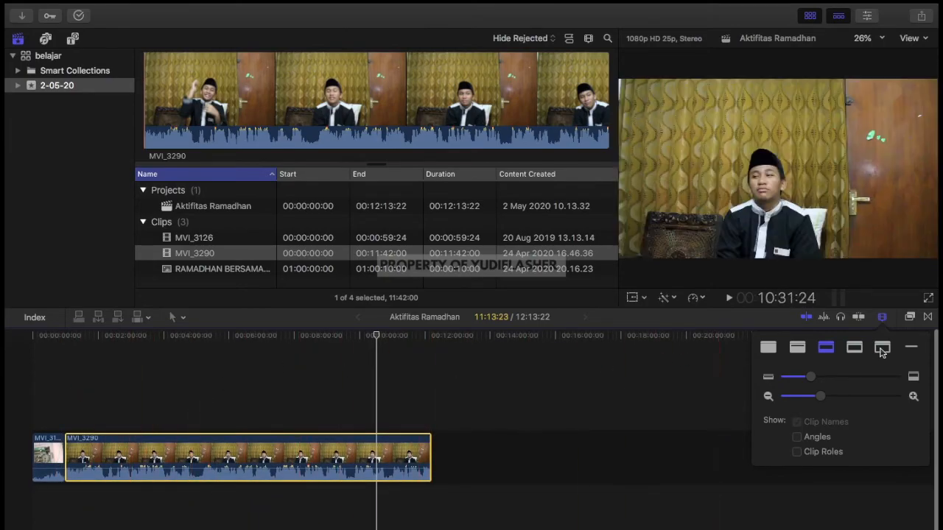
pyautogui.click(911, 349)
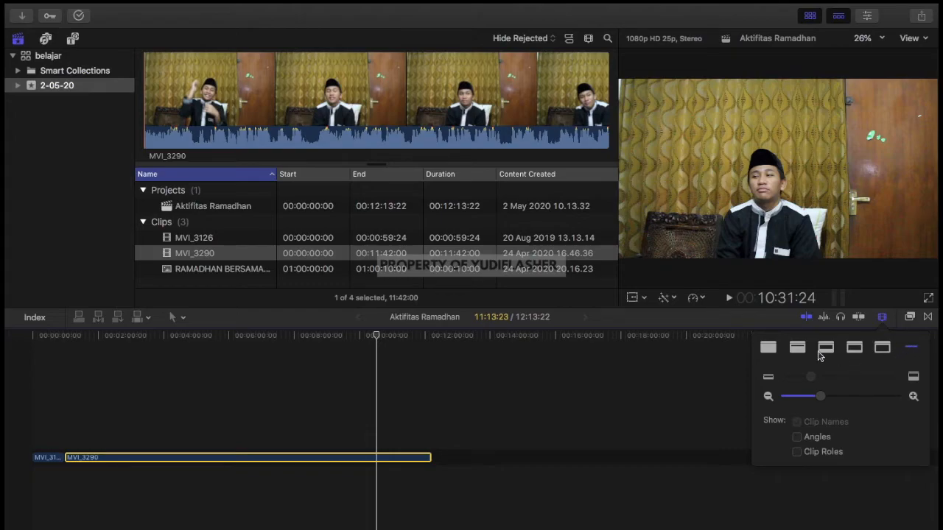
pyautogui.click(826, 349)
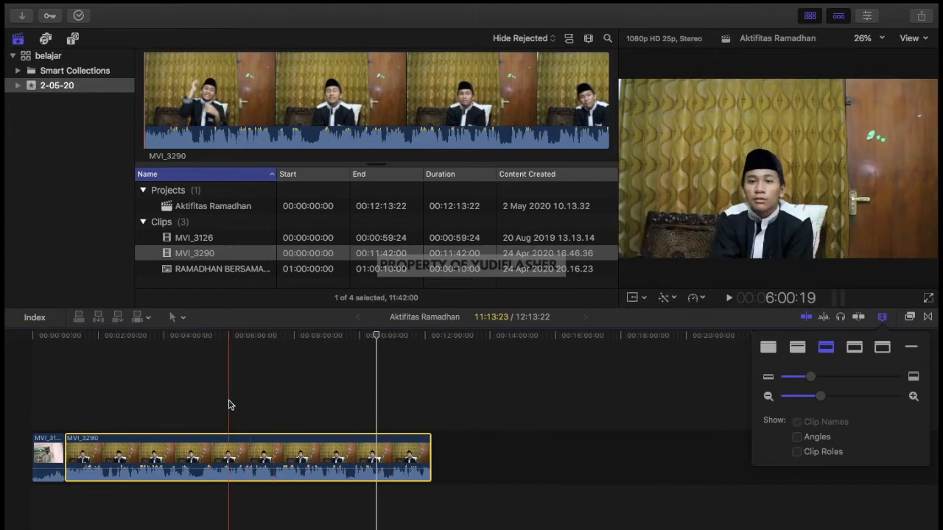
pyautogui.click(883, 318)
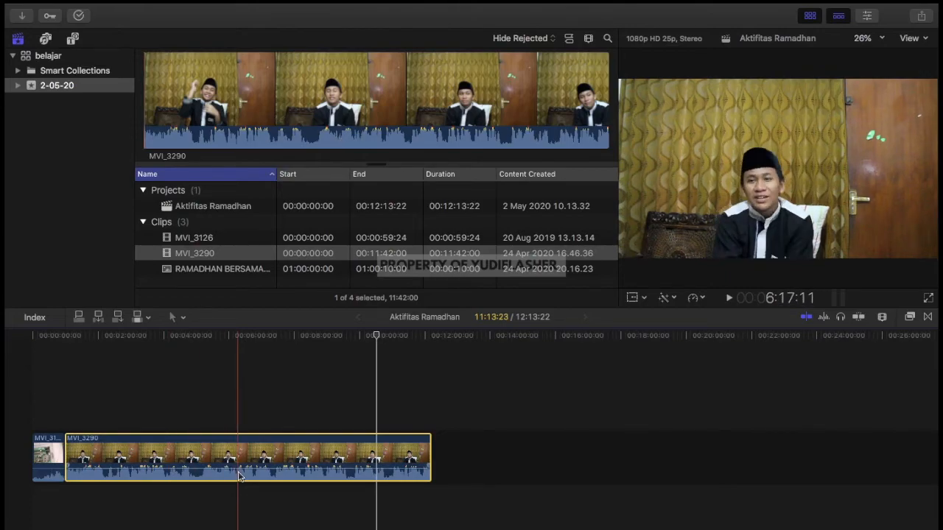
# Delete both MVI_3290 and MVI_3126 from the Aktifitas Ramadhan timeline.
pyautogui.press('Delete')
pyautogui.click(52, 403)
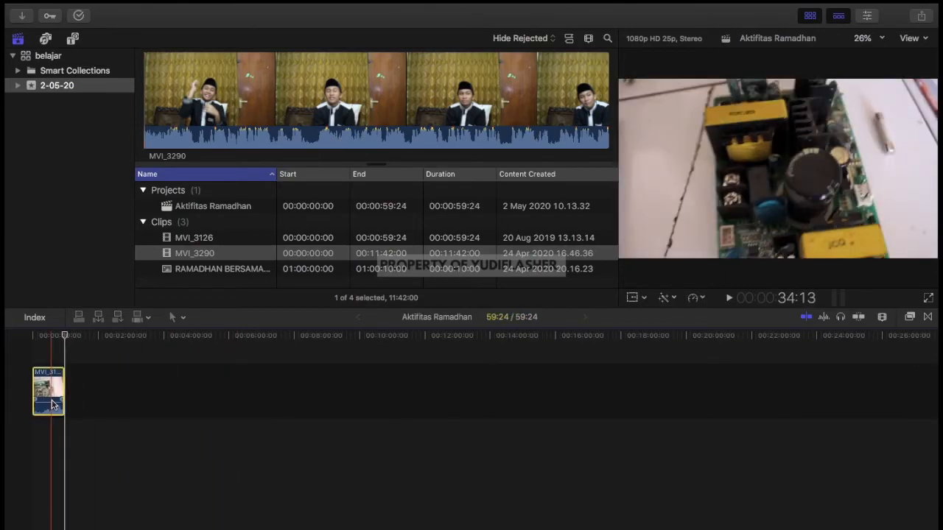
pyautogui.press('Delete')
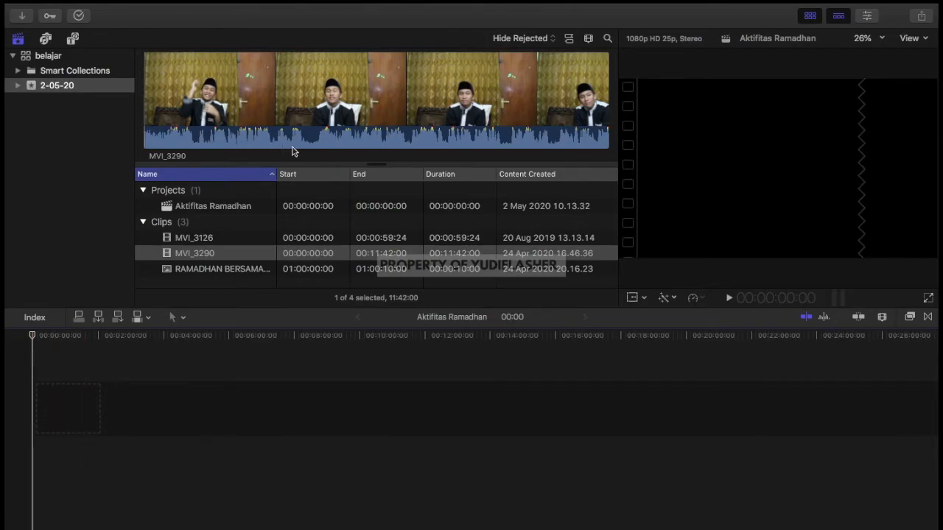
# Mark a range about 01:39 long near the beginning of the MVI_3290 source clip and place it at the start of the empty timeline.
pyautogui.click(309, 110)
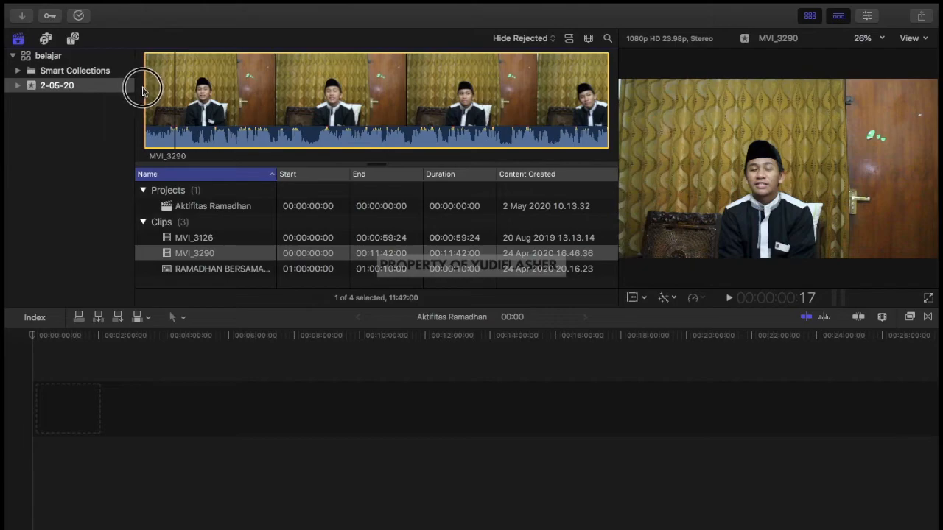
pyautogui.moveTo(183, 92); pyautogui.dragTo(183, 93)
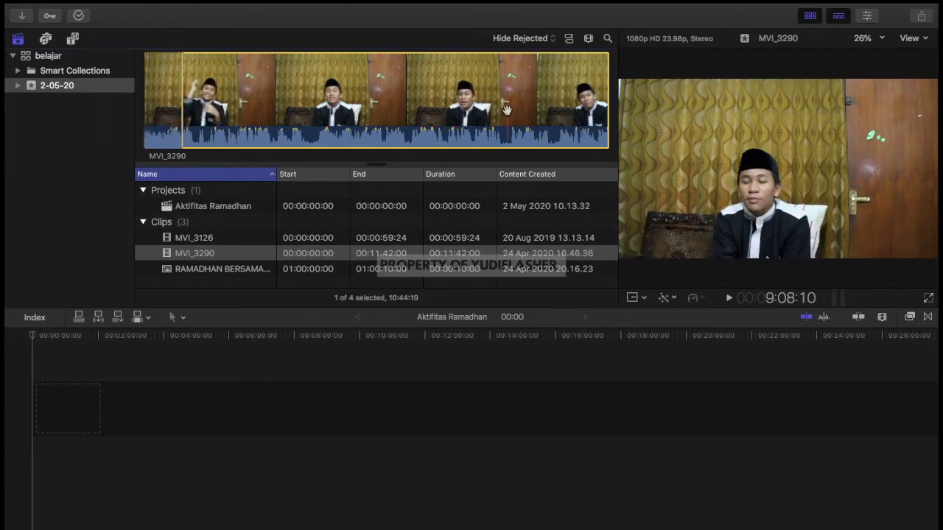
pyautogui.moveTo(609, 97); pyautogui.dragTo(246, 99)
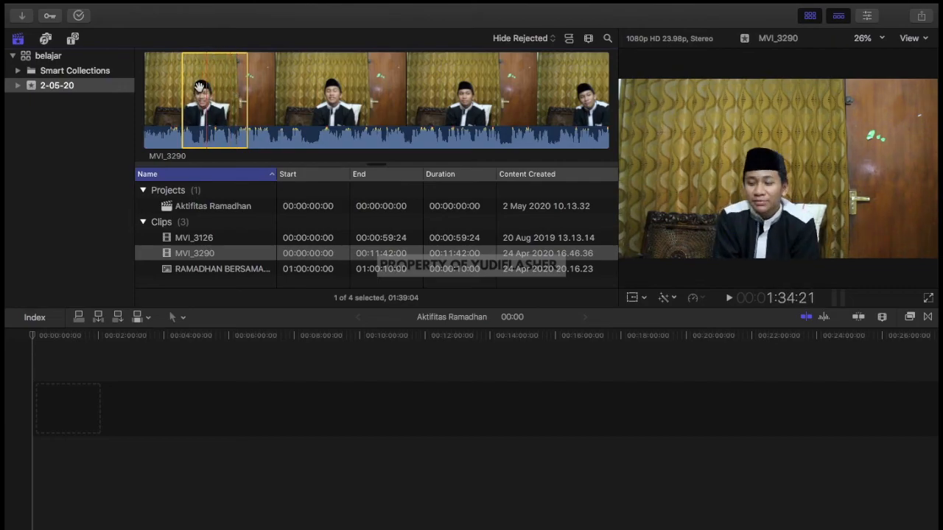
pyautogui.moveTo(204, 87); pyautogui.dragTo(56, 400)
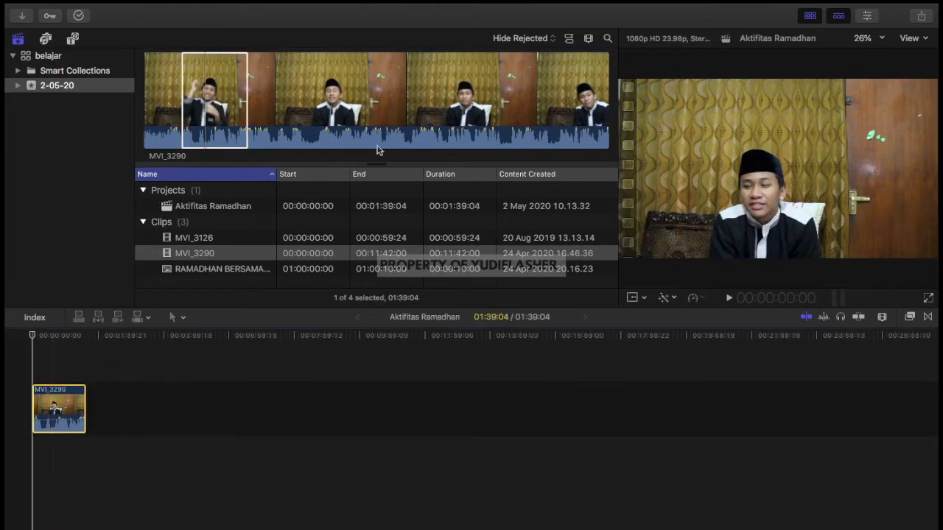
# Mark a second range about 02:06 long around the second filmstrip frame of MVI_3290 and append it after the first timeline clip.
pyautogui.click(224, 112)
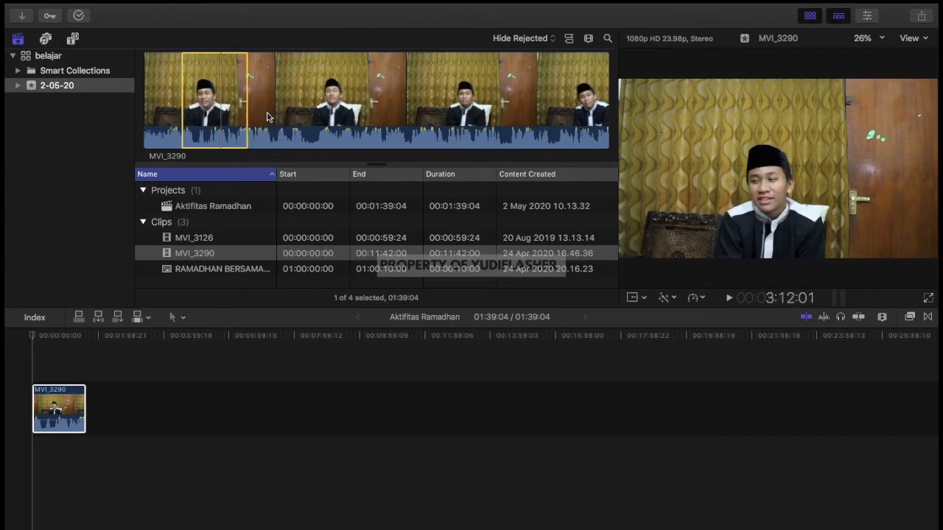
pyautogui.moveTo(246, 110); pyautogui.dragTo(383, 109)
pyautogui.moveTo(182, 96); pyautogui.dragTo(95, 415)
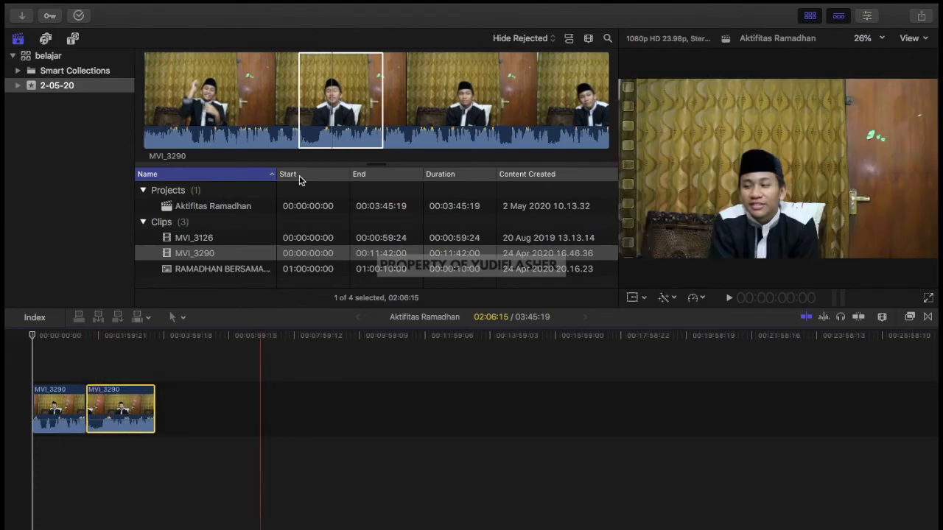